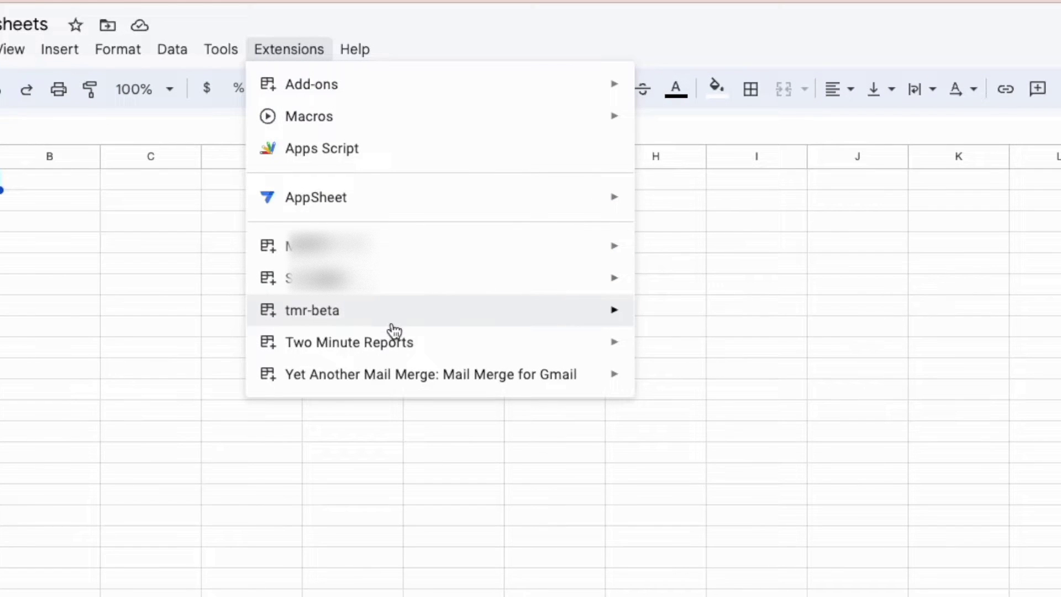
Launch the Two Minute Reports add-on from the Extensions menu.
mouse_move(395, 343)
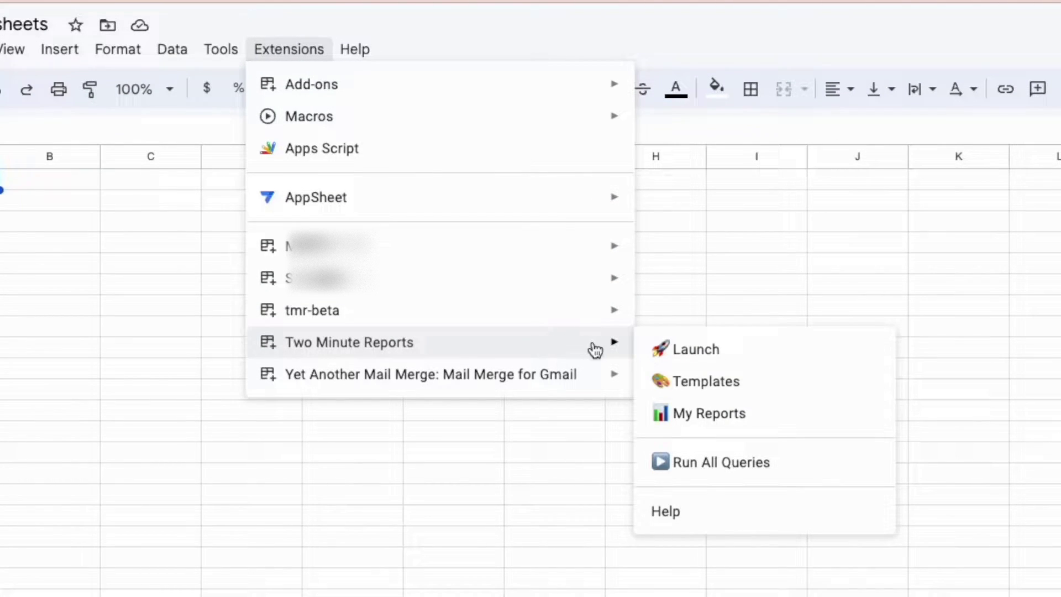
left_click(652, 353)
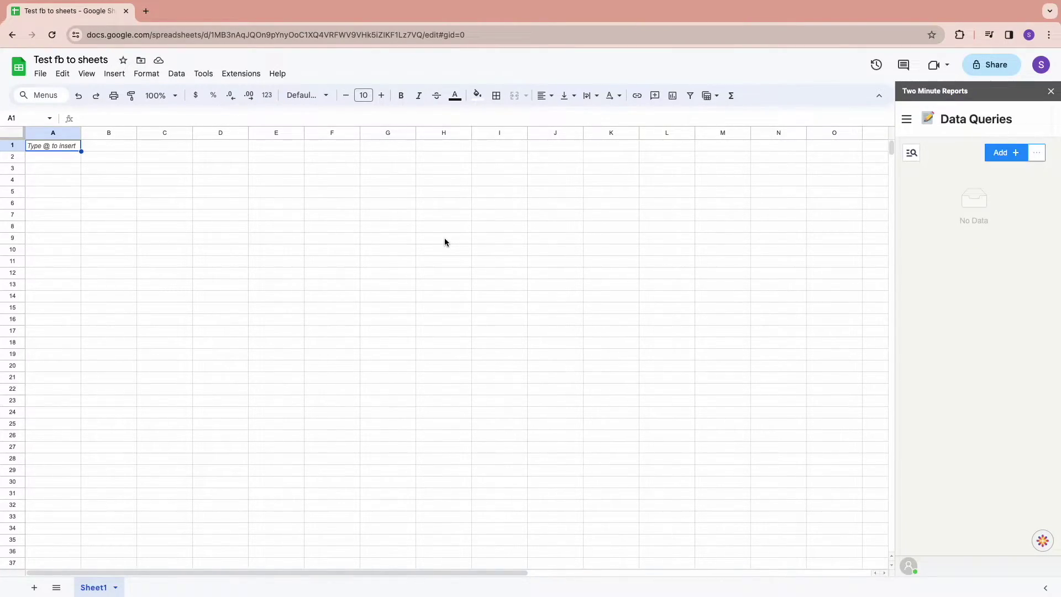
Add a new Facebook Ads data source and rename it 'test ds'.
left_click(906, 119)
left_click(946, 147)
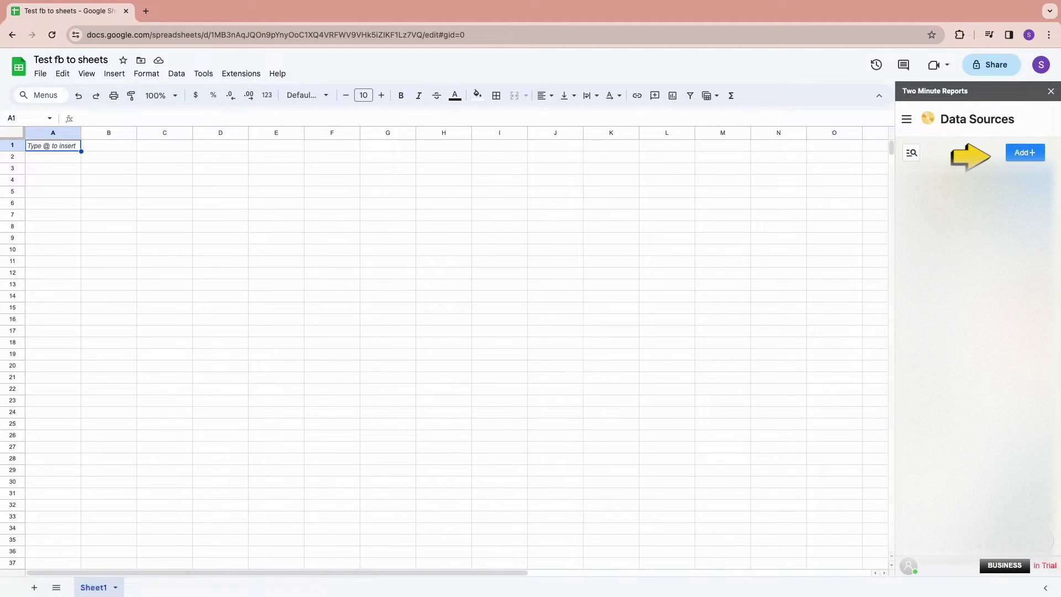
left_click(1019, 153)
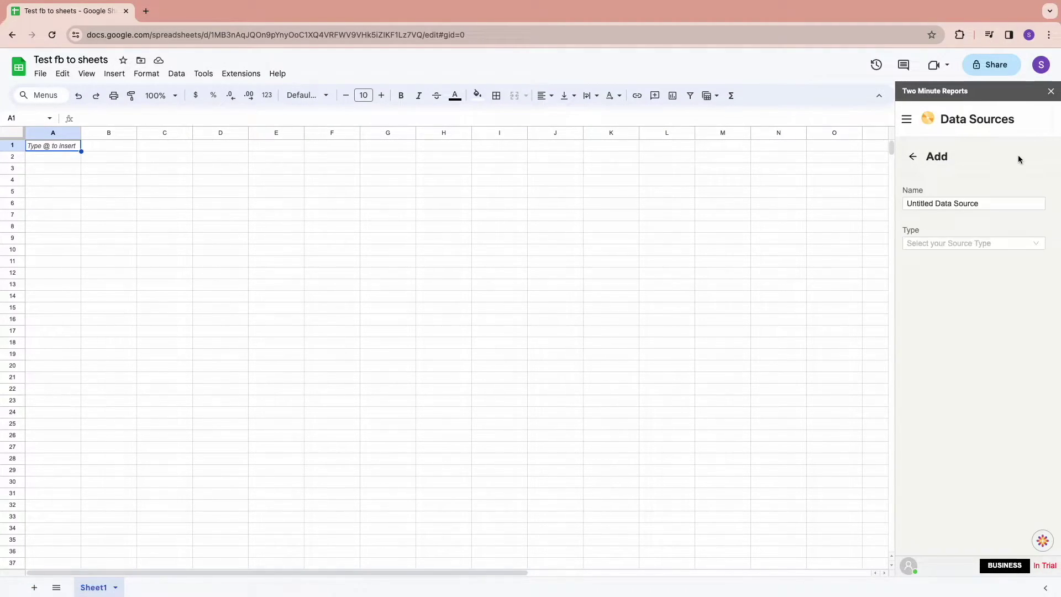
left_click(948, 243)
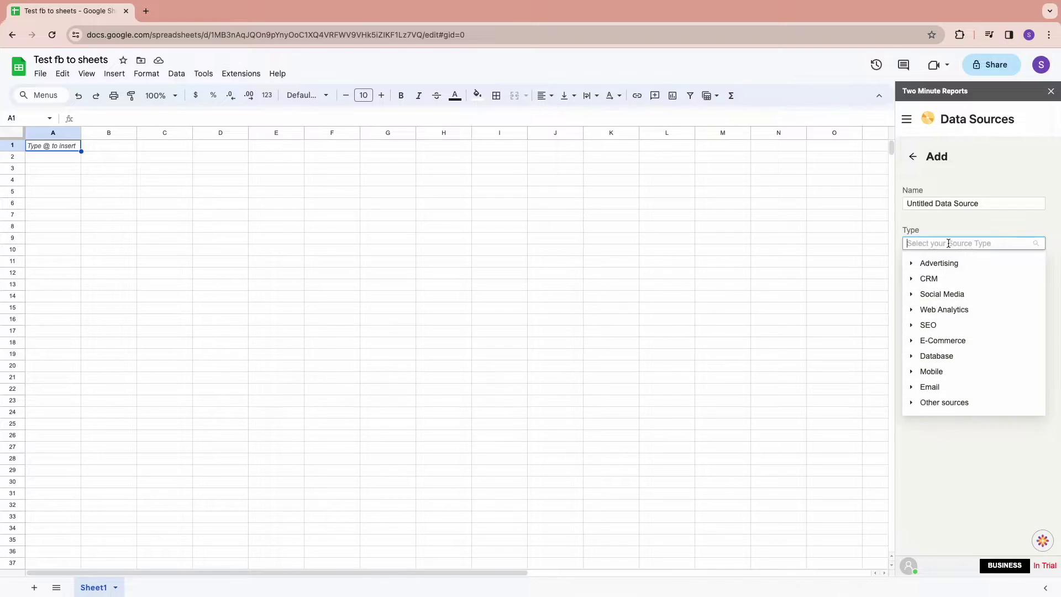
type("fac")
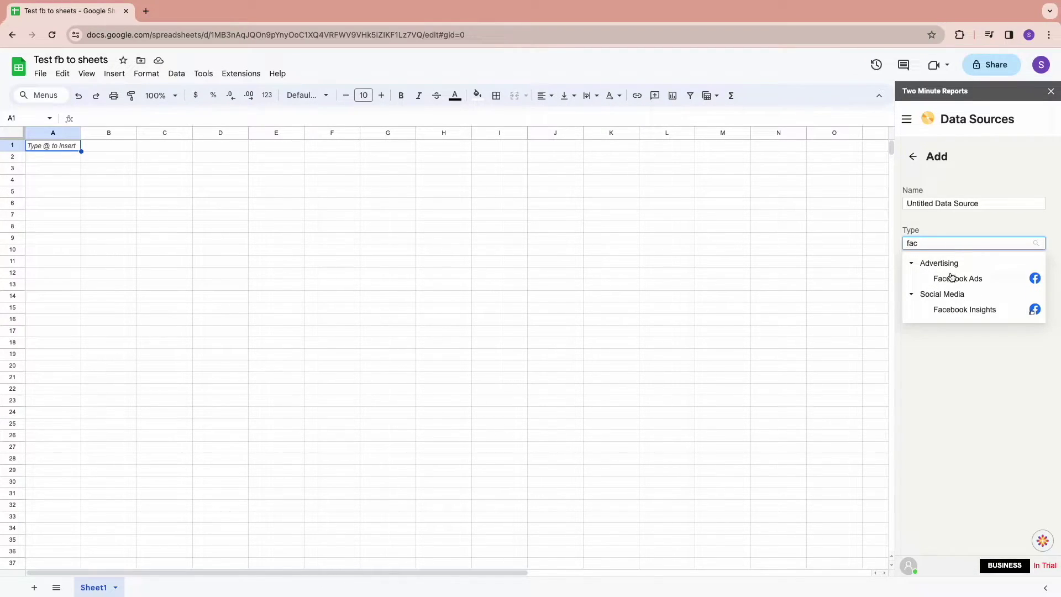
left_click(950, 278)
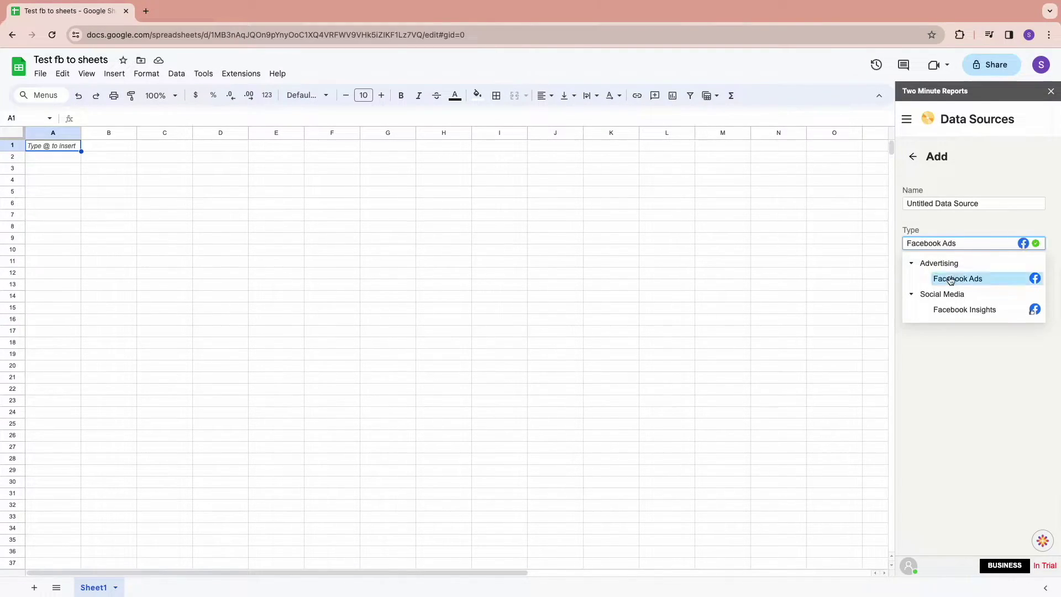
double_click(962, 202)
triple_click(962, 202)
type("te")
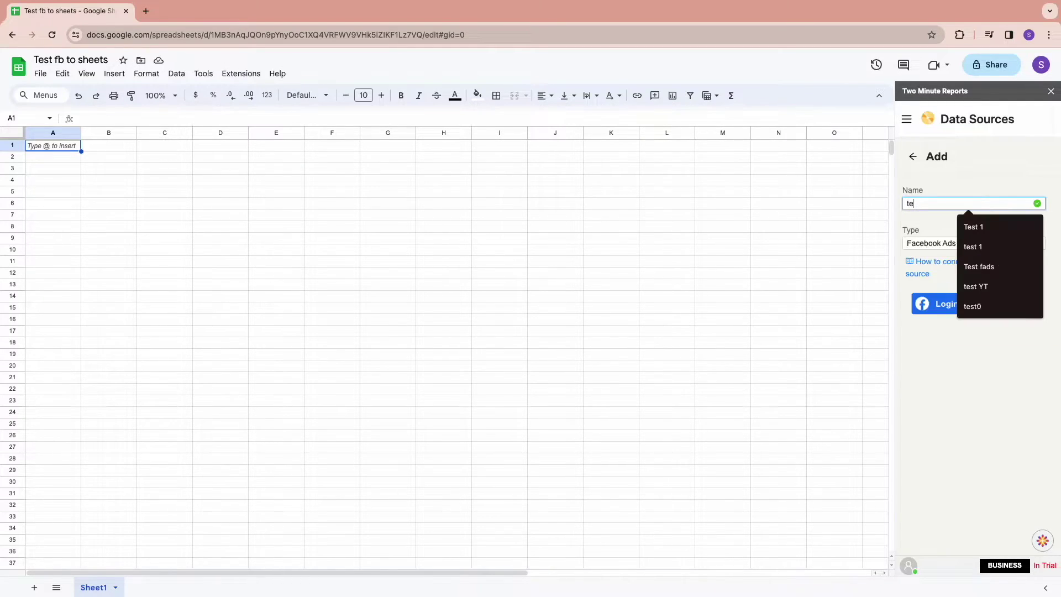
type("st ds")
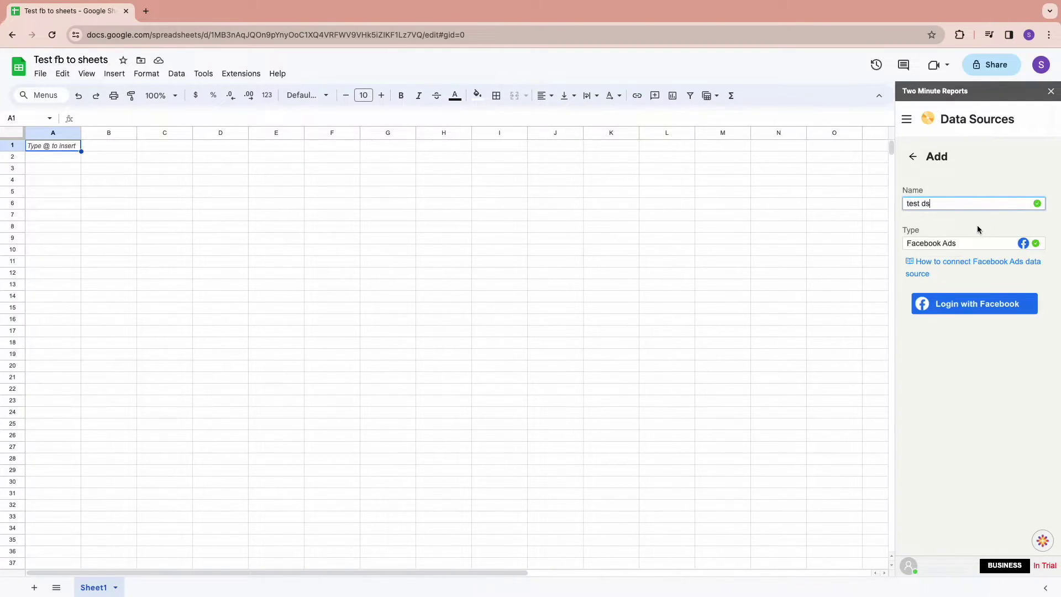
Log in with Facebook to authorize the test ds source.
left_click(971, 303)
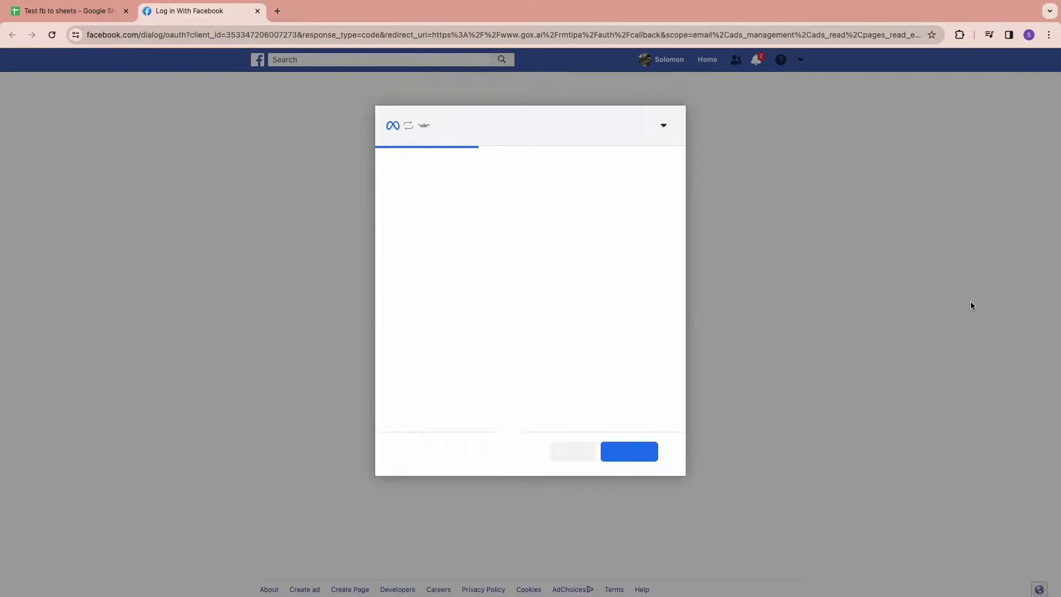
left_click(616, 450)
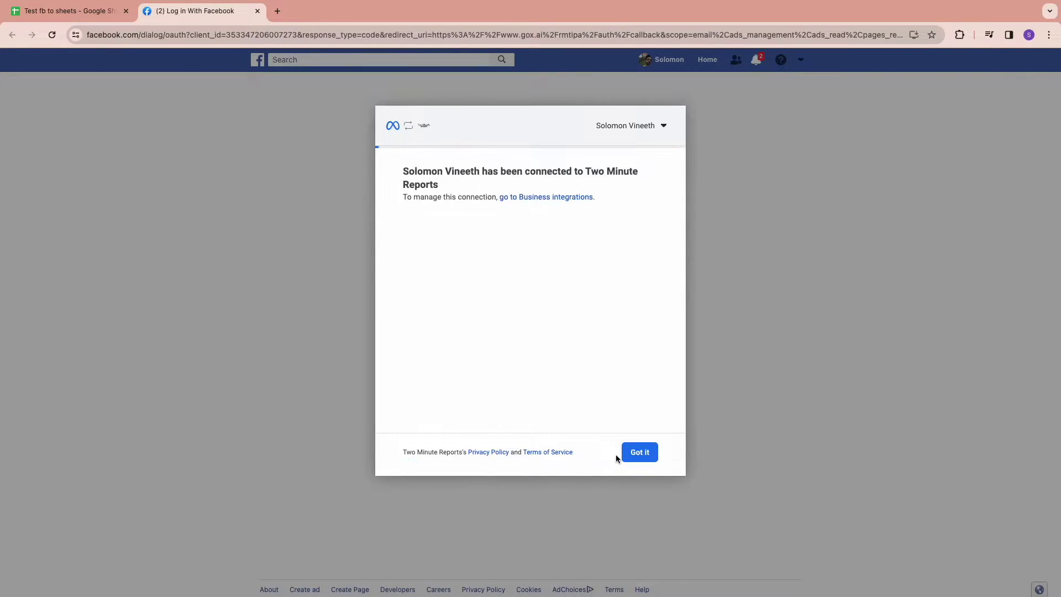
left_click(635, 453)
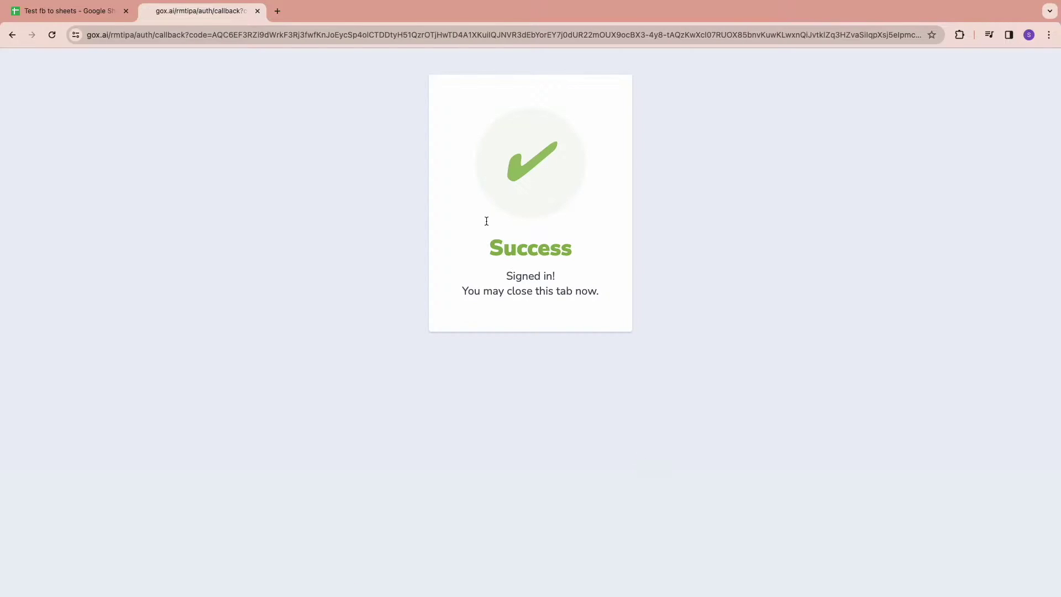
left_click(257, 11)
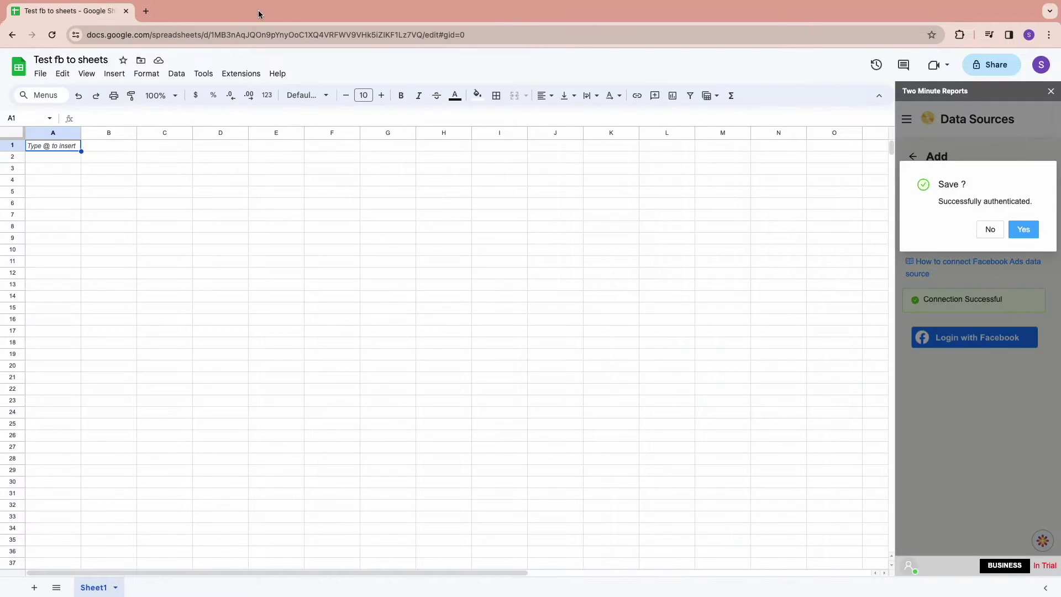
Save the test ds source and start a new data query named 'KPIs'.
left_click(990, 231)
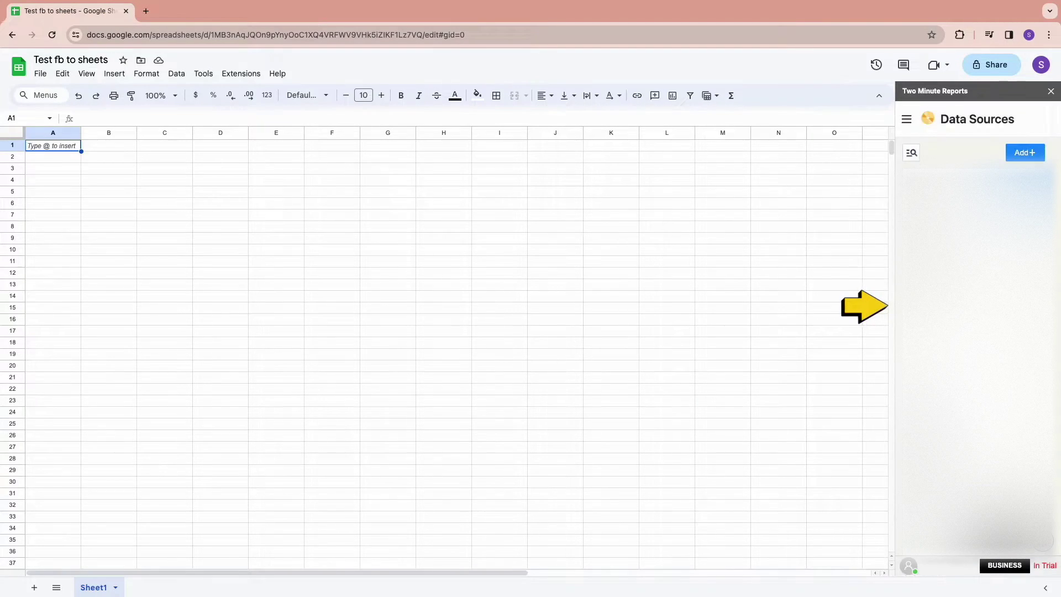
left_click(905, 119)
left_click(937, 175)
left_click(1027, 129)
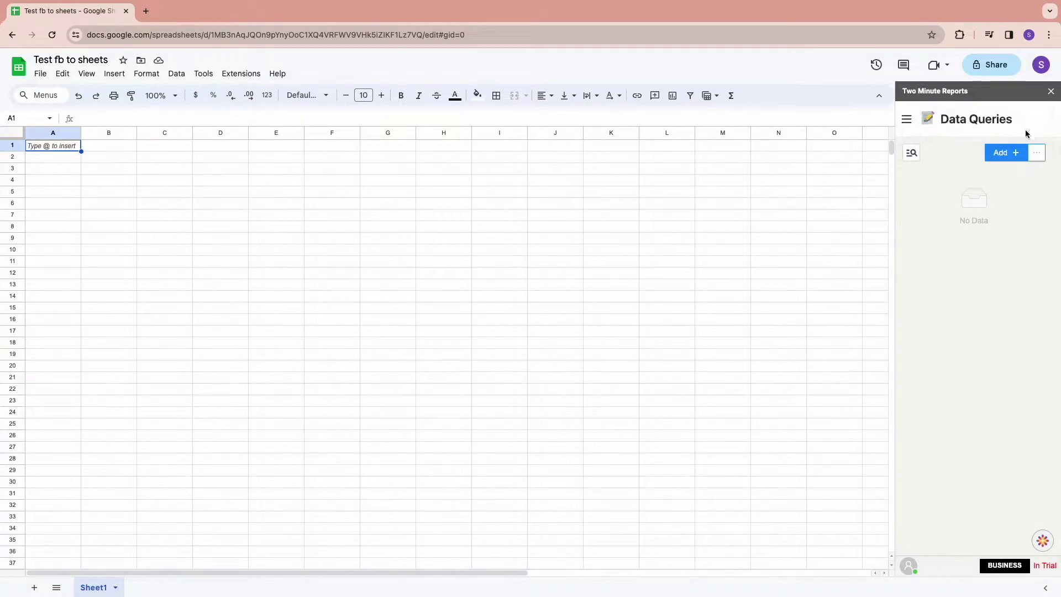
left_click(1006, 152)
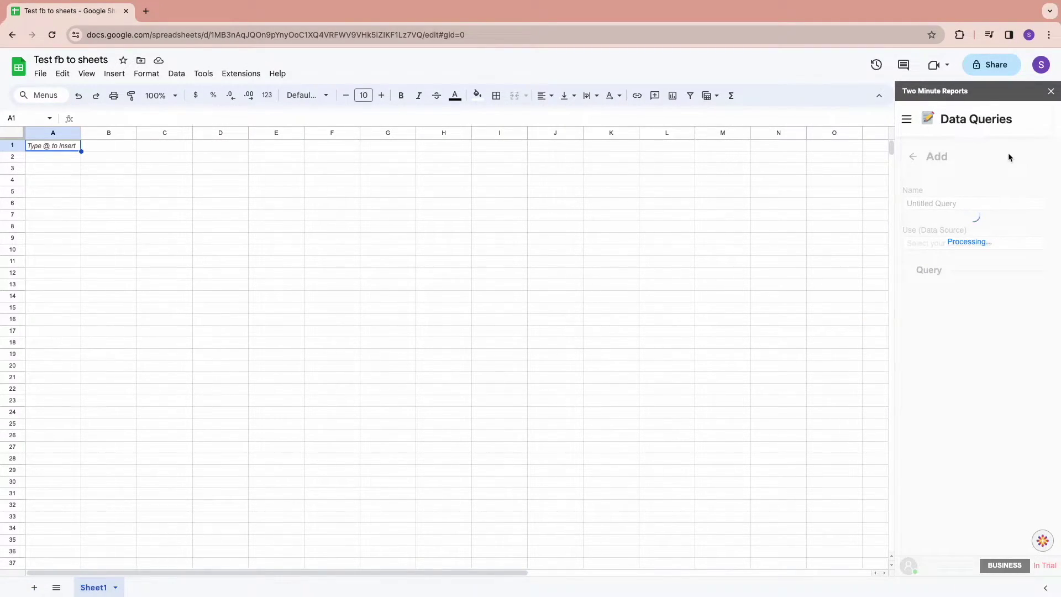
double_click(960, 203)
key("ctrl+a")
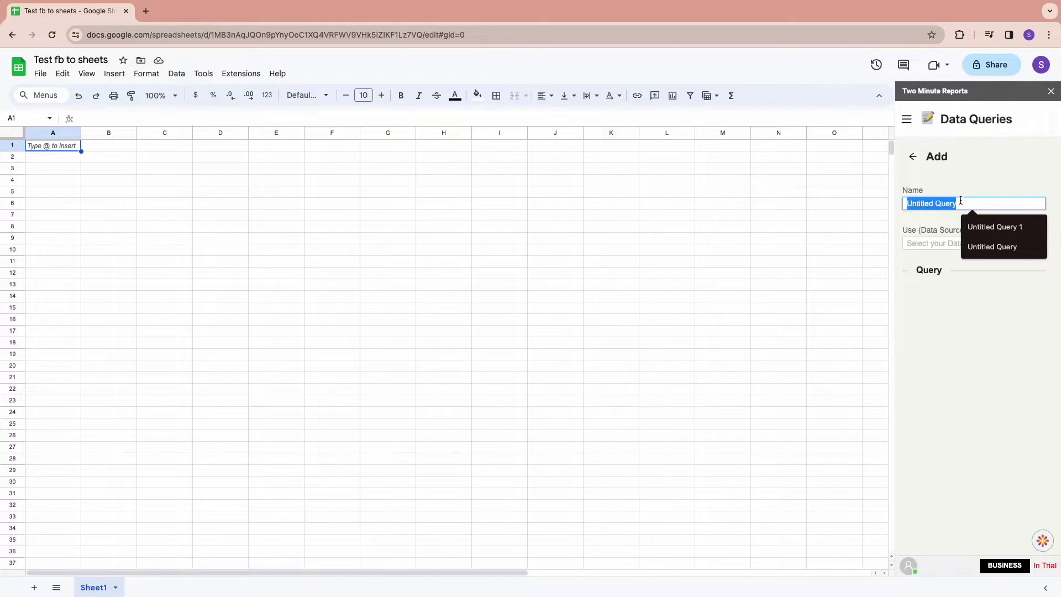
type("KPIs")
Point the KPIs query at a Facebook Ads data source with All Ad Accounts.
left_click(955, 242)
scroll(939, 382, "down", 5)
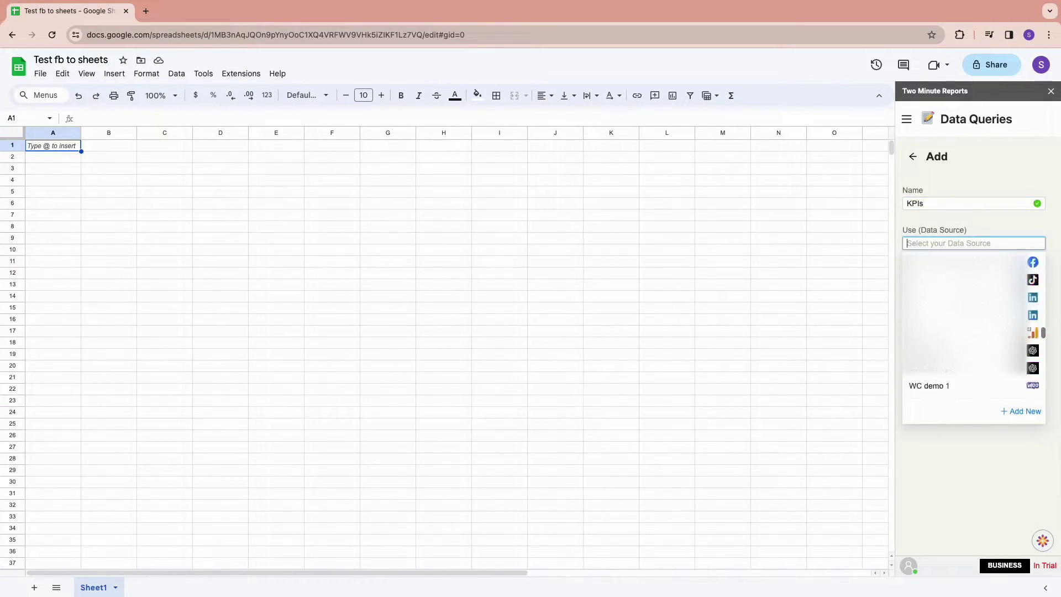
left_click(931, 390)
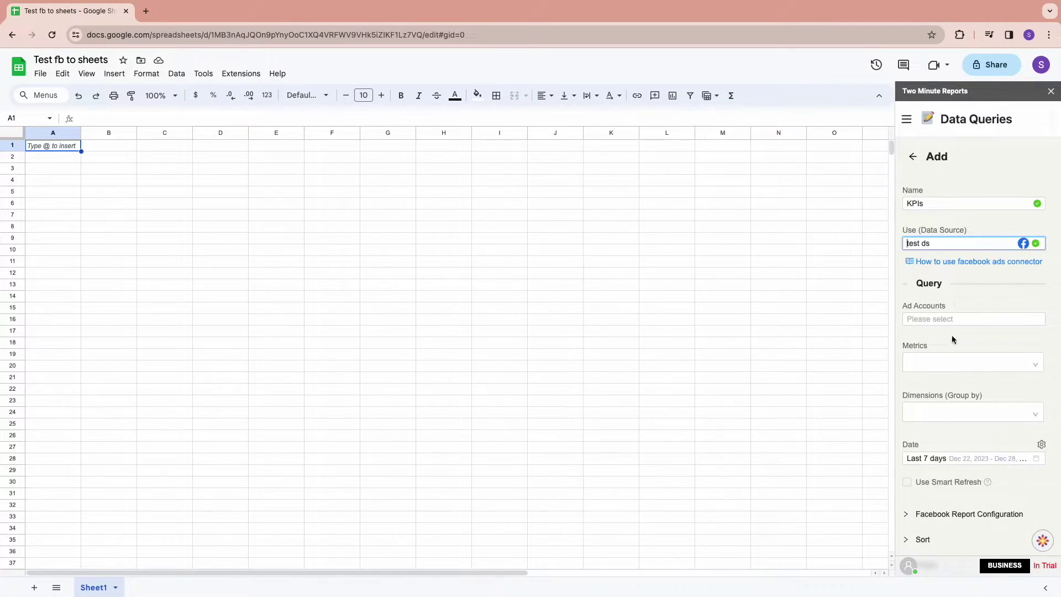
left_click(943, 244)
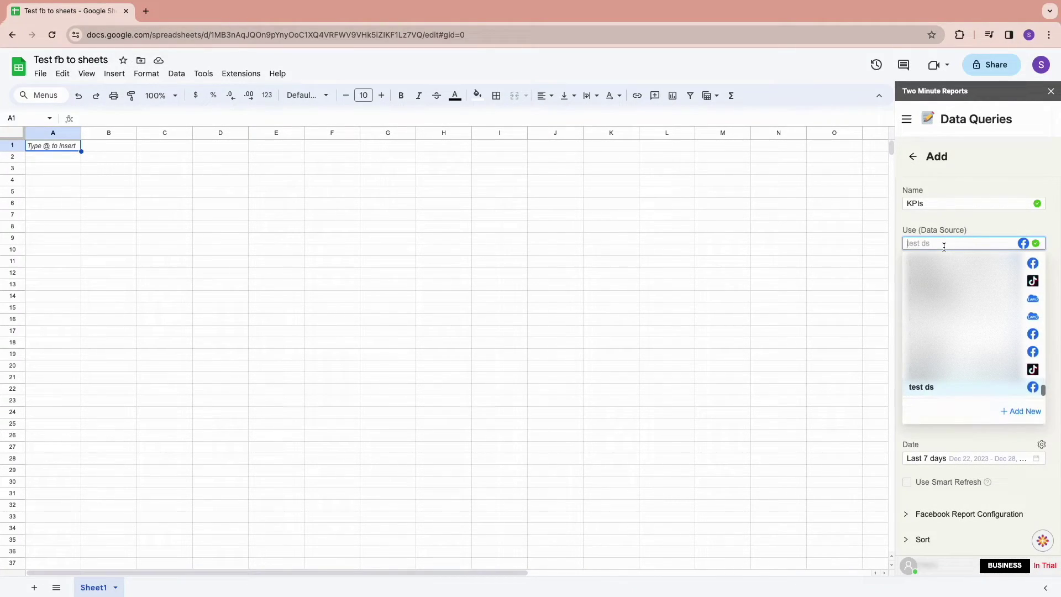
type("fads")
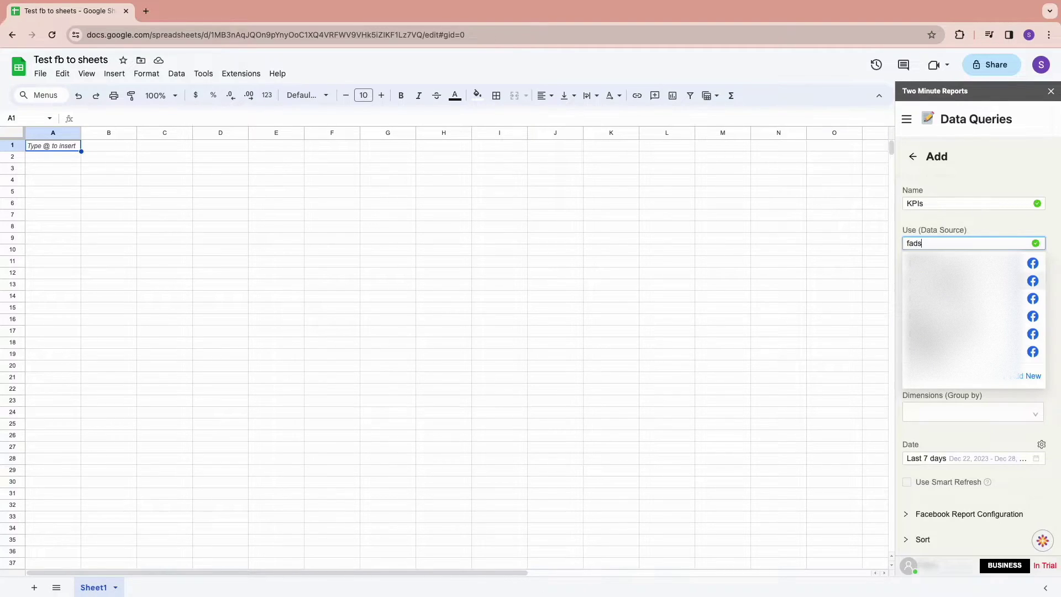
left_click(978, 281)
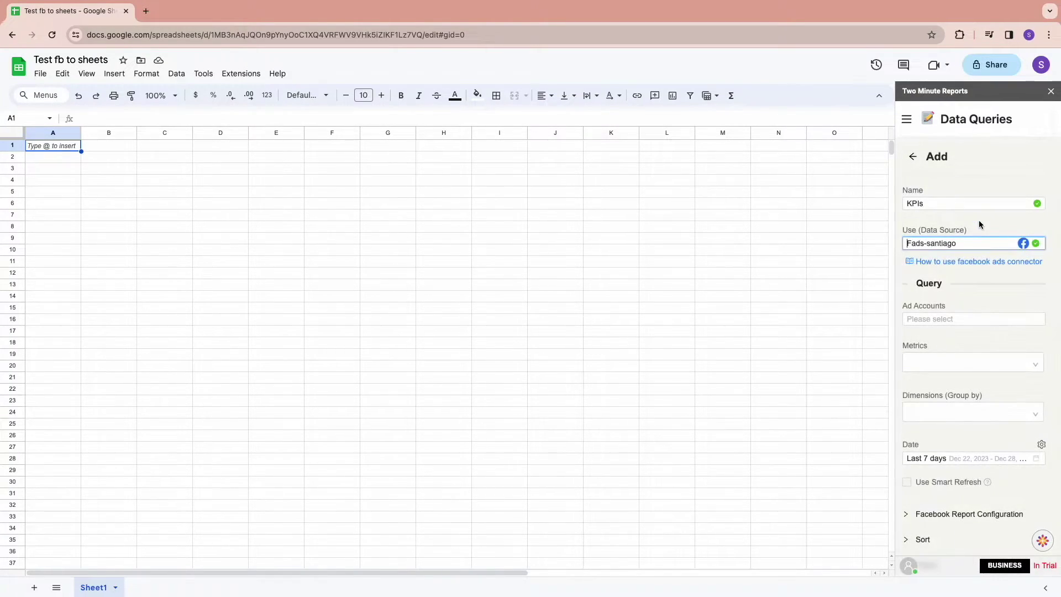
left_click(948, 317)
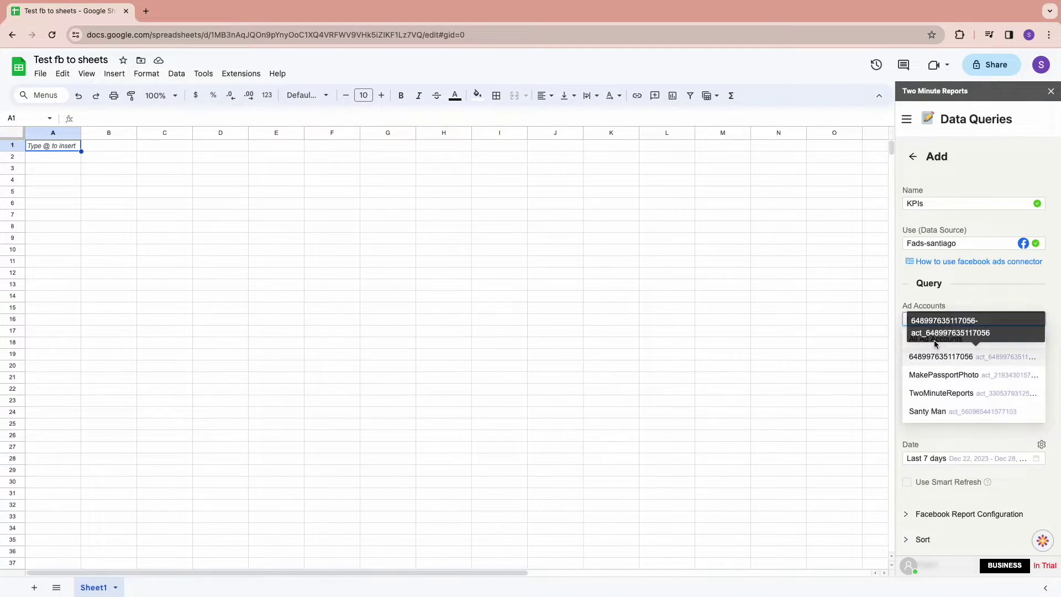
left_click(923, 338)
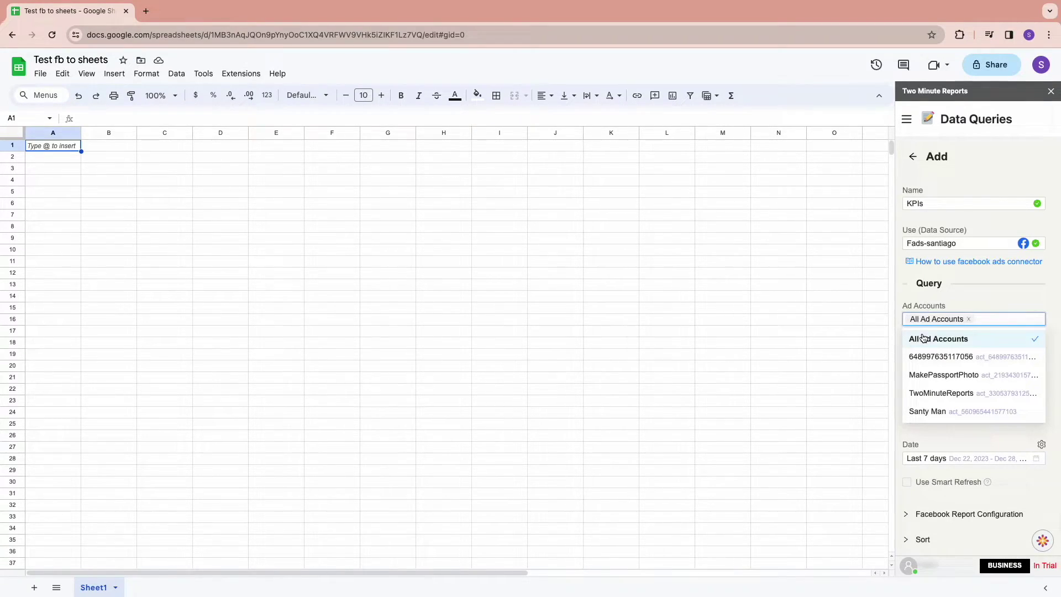
Add Clicks, Reach, Impressions and Amount spent to the KPIs query metrics.
left_click(996, 299)
left_click(949, 357)
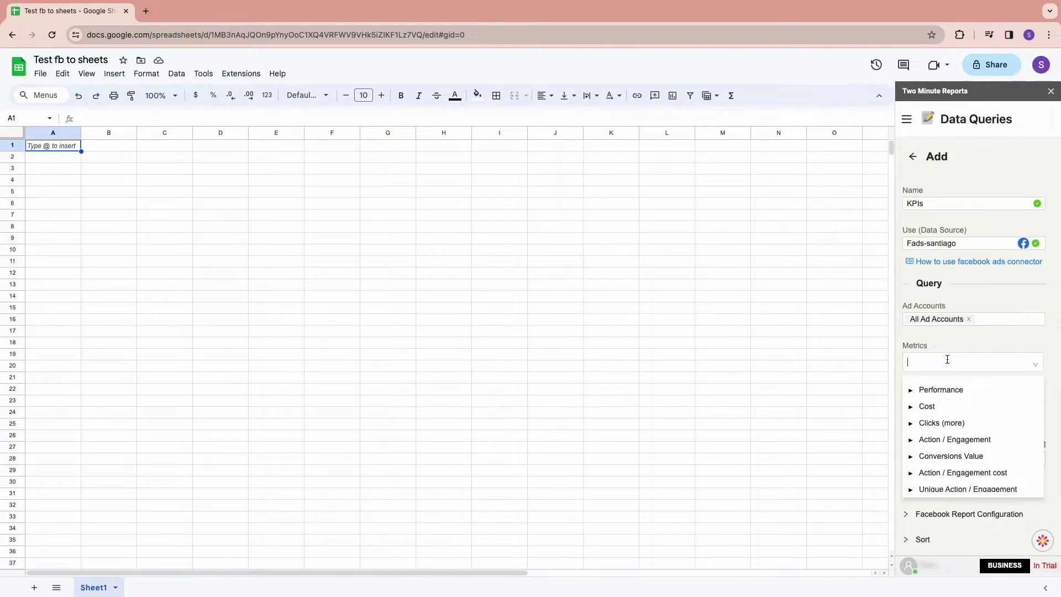
left_click(917, 389)
left_click(937, 407)
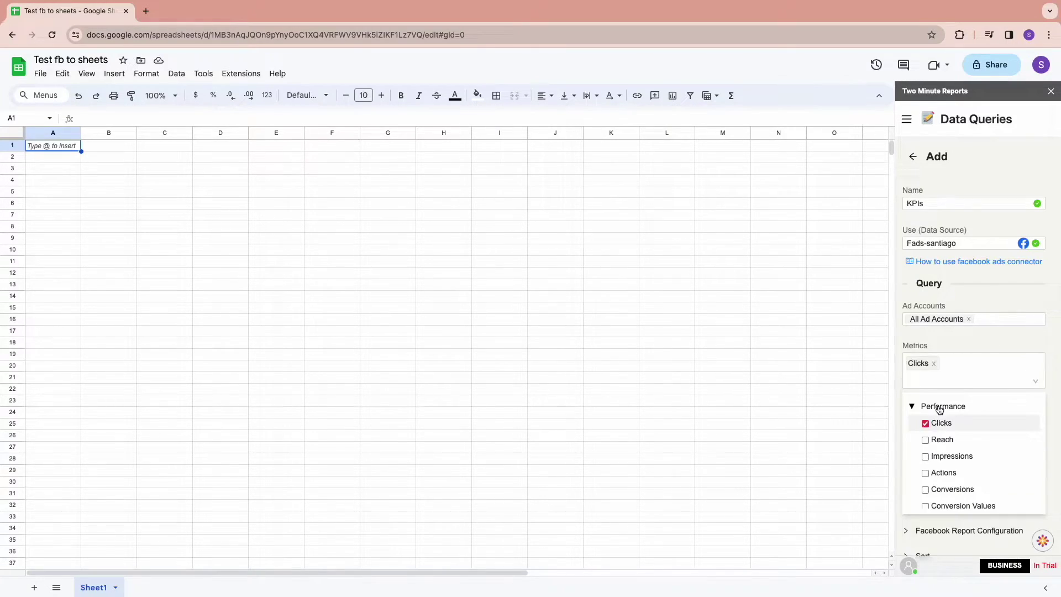
left_click(941, 440)
left_click(944, 461)
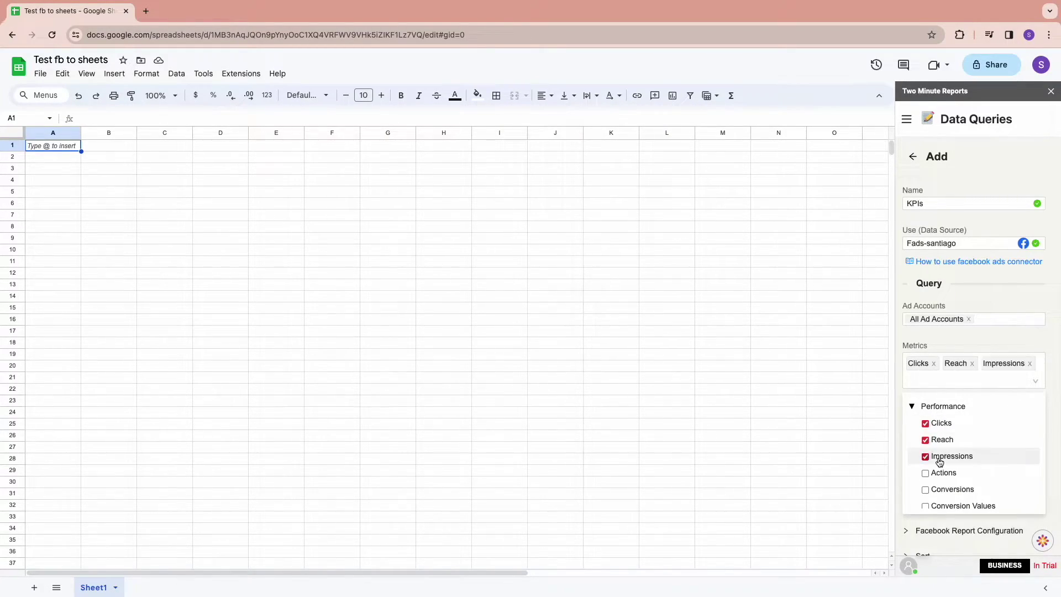
left_click(915, 407)
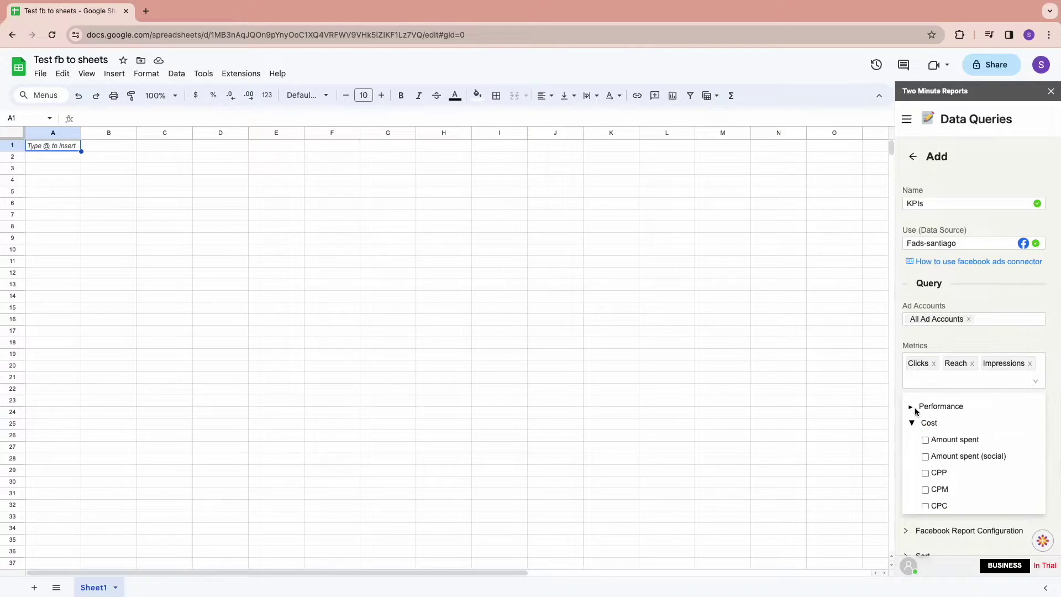
left_click(942, 441)
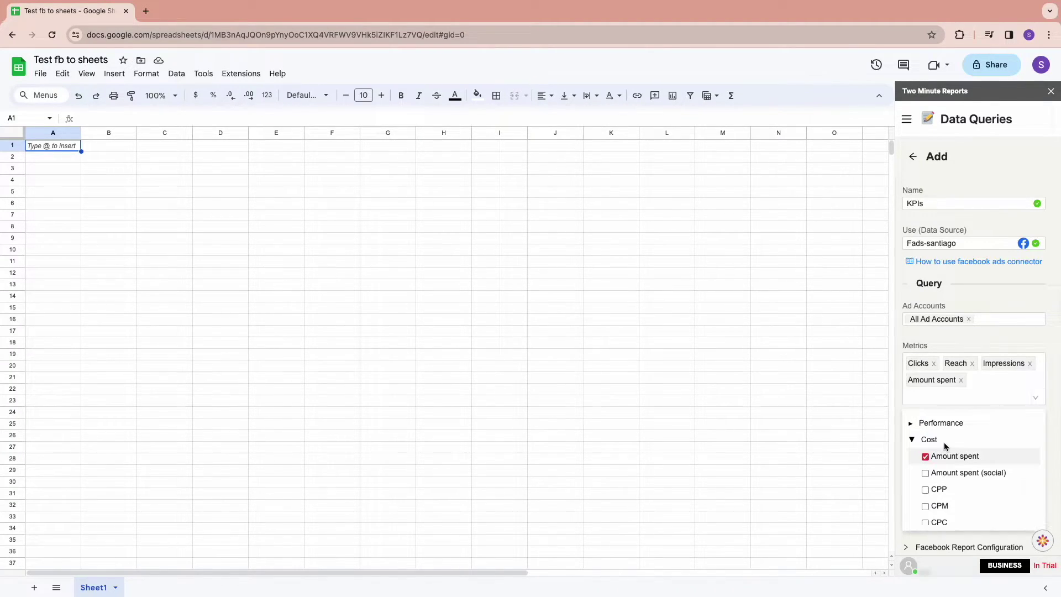
left_click(912, 440)
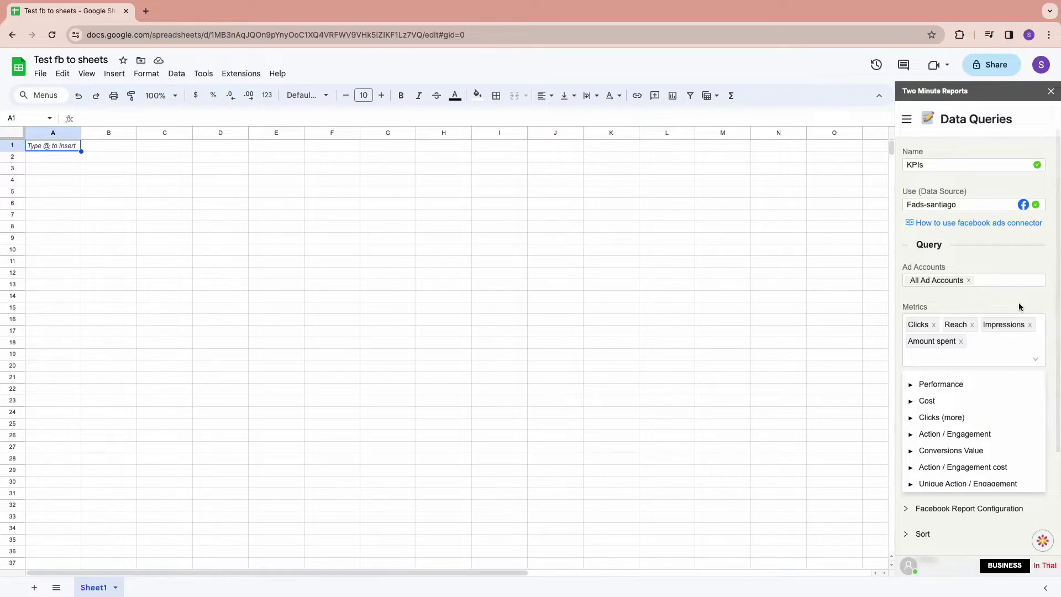
Group the query results by the Month and Date dimensions.
scroll(1019, 303, "down", 2)
left_click(932, 373)
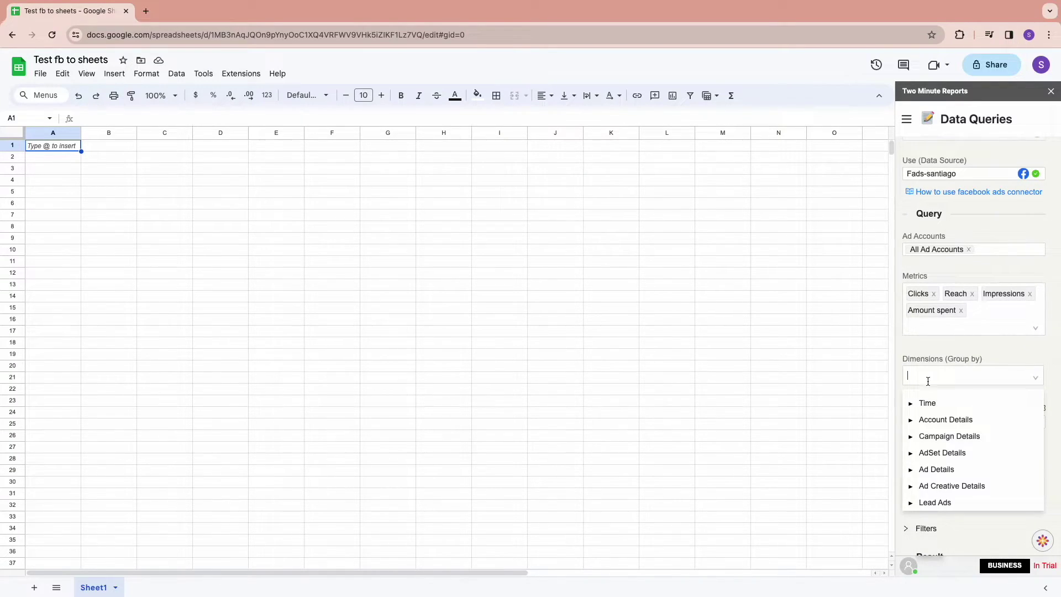
left_click(911, 404)
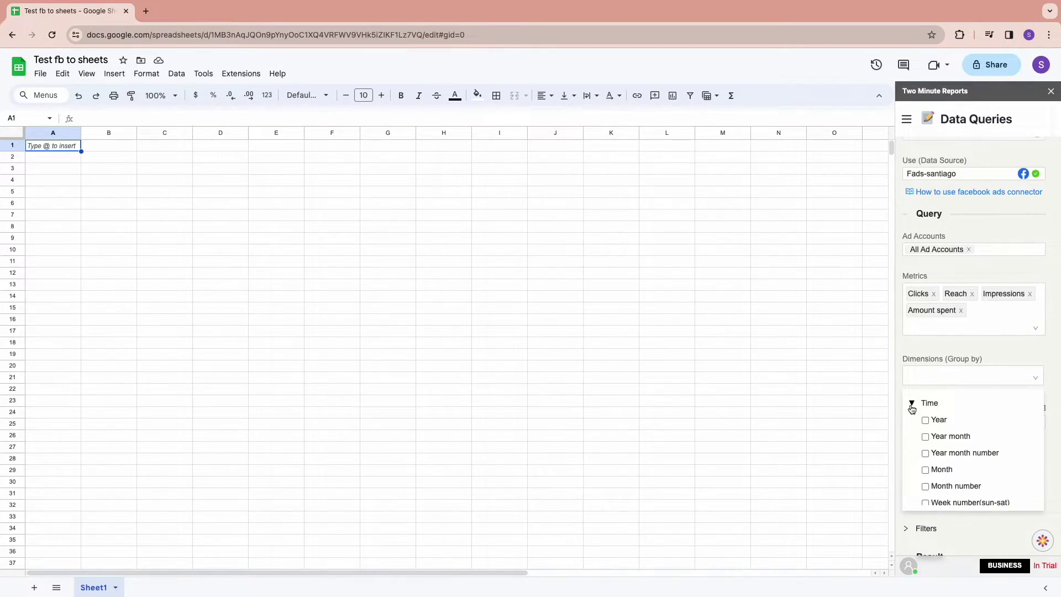
left_click(925, 470)
scroll(934, 486, "down", 3)
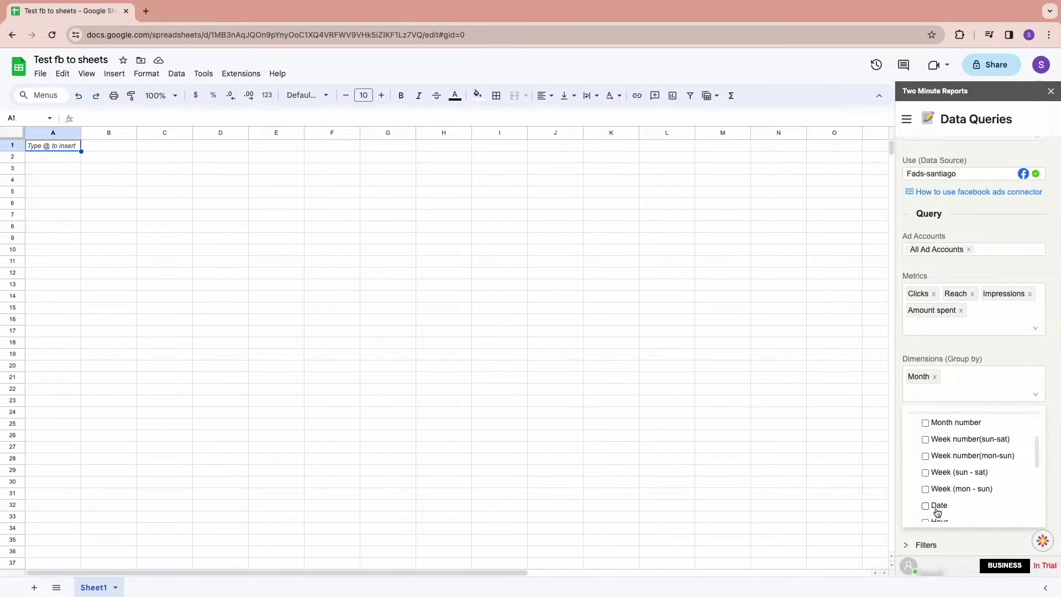
left_click(938, 506)
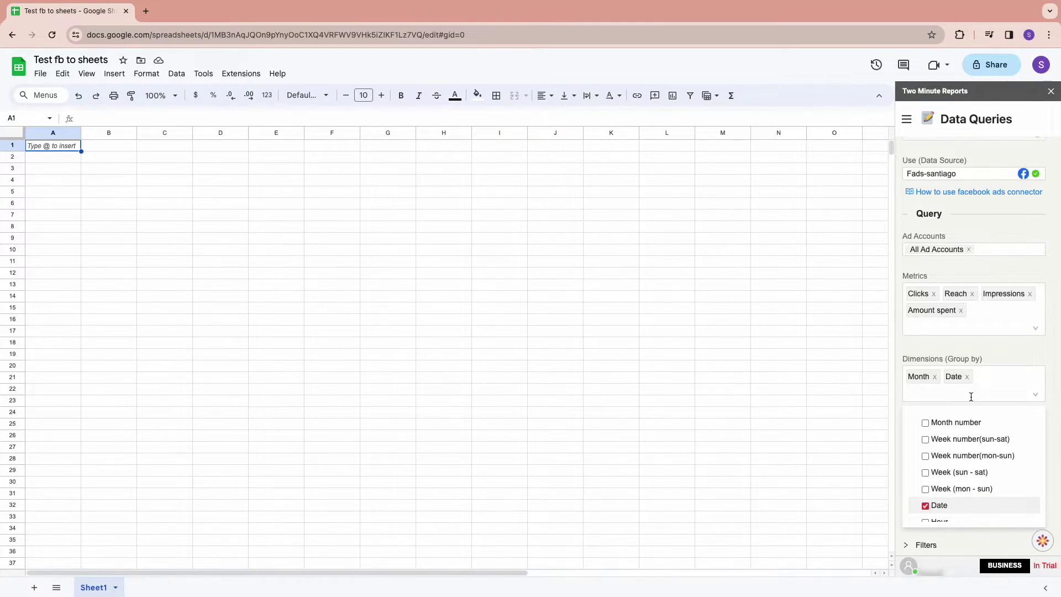
scroll(989, 453, "up", 3)
left_click(911, 419)
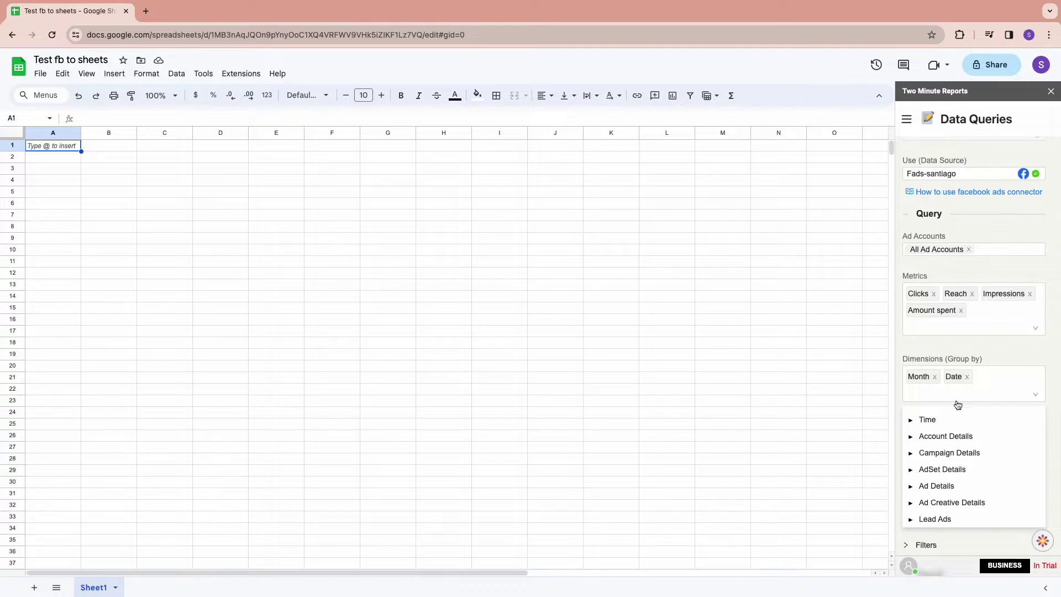
Add Campaign name and Account name as further dimensions.
type("camp")
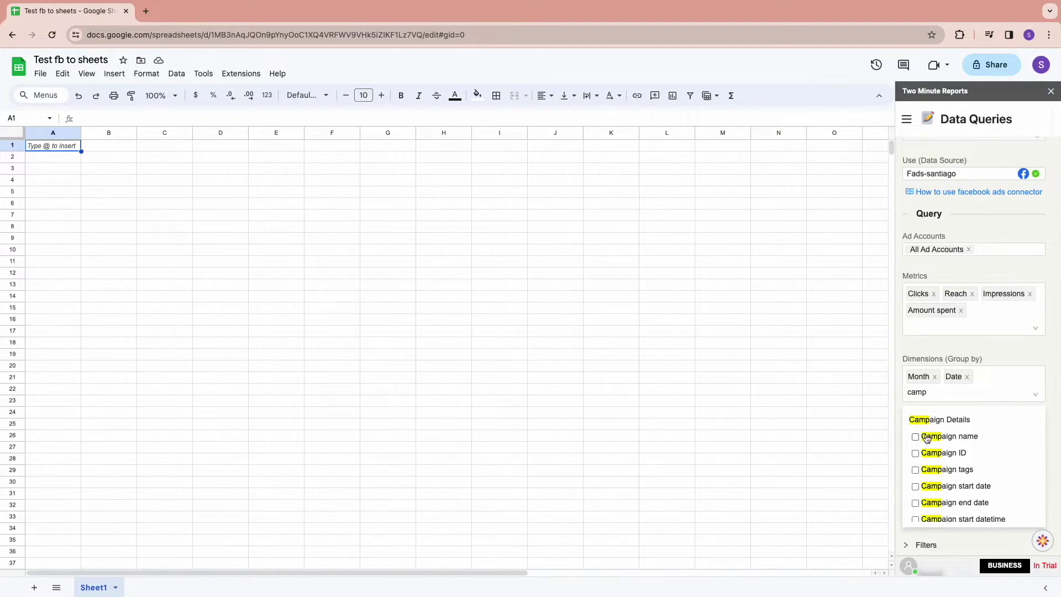
left_click(926, 437)
key("BackSpace")
key("BackSpace")
key("BackSpace")
key("BackSpace")
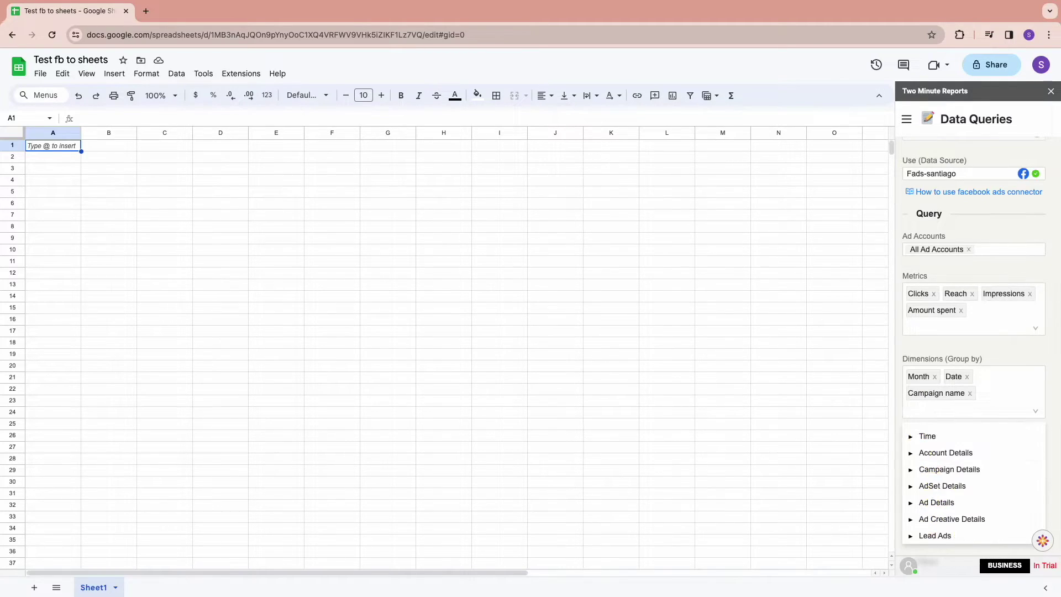
type("accoun")
left_click(939, 451)
left_click(1022, 356)
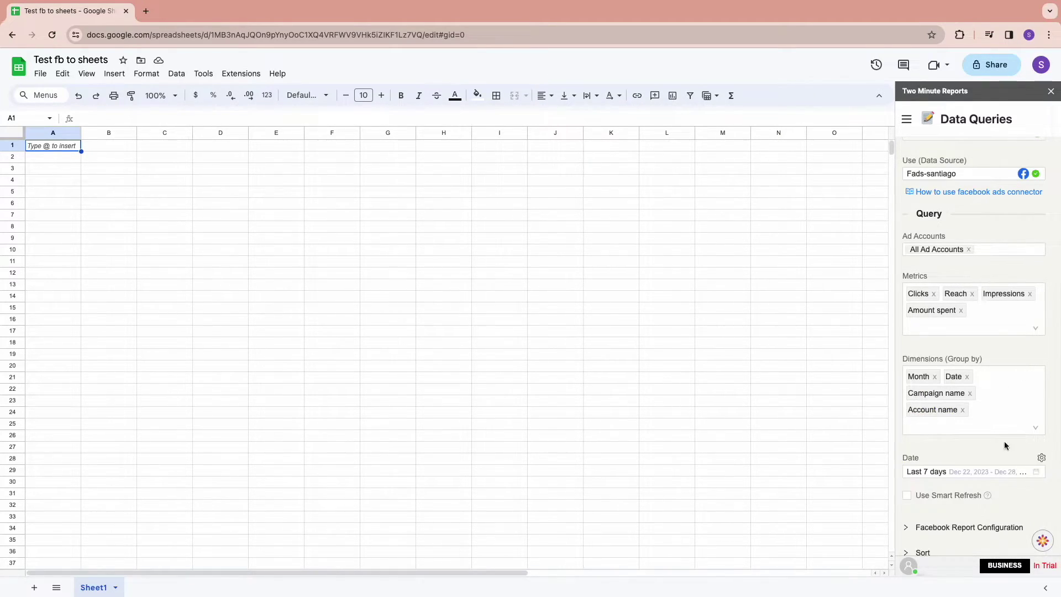
scroll(1004, 443, "down", 1)
Switch the date range to Custom Range with start date 2021-07-01.
left_click(956, 437)
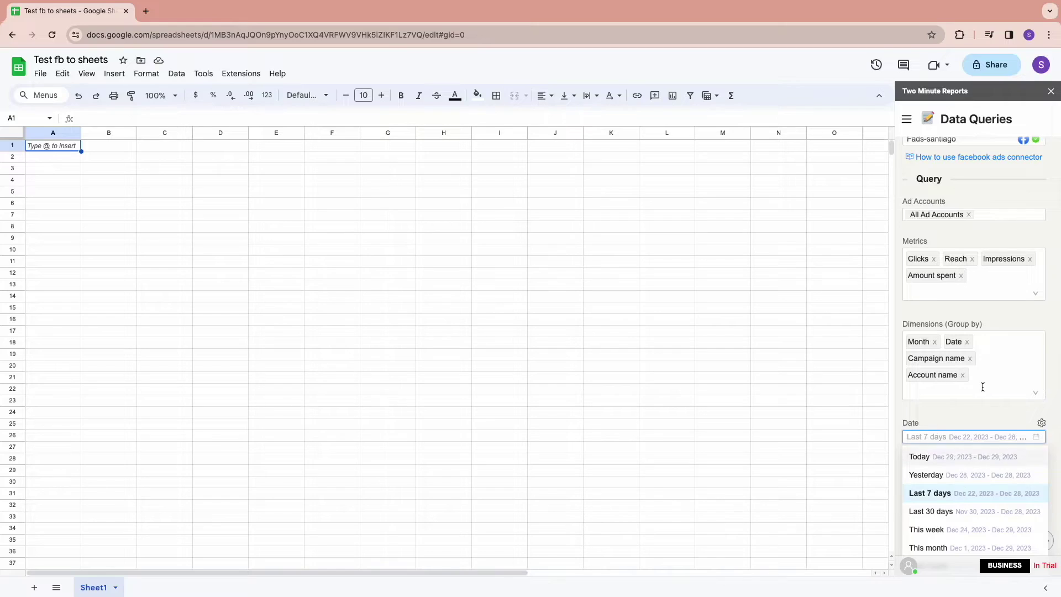
scroll(961, 398, "down", 5)
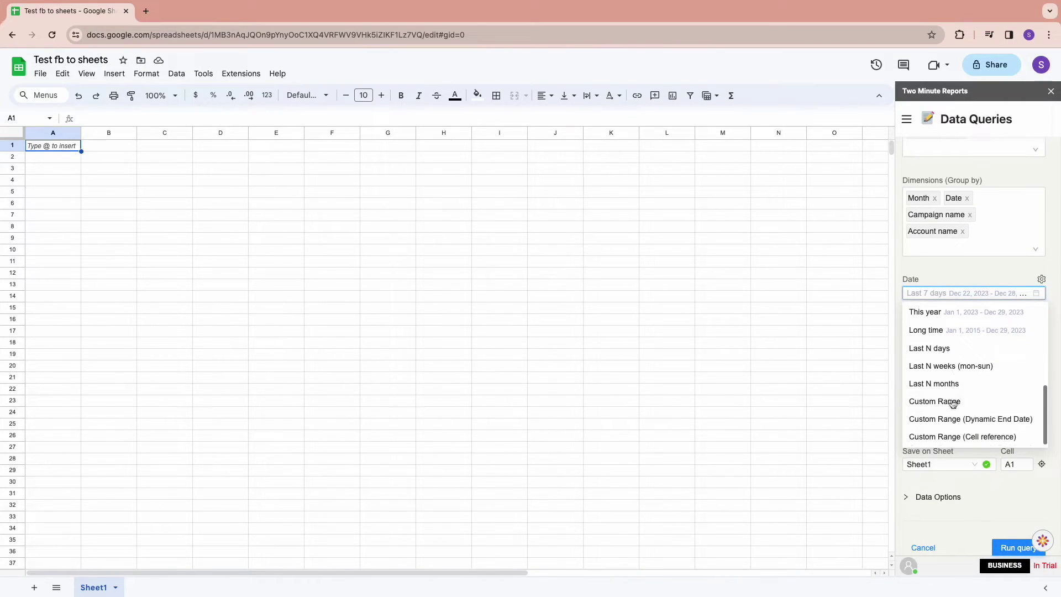
left_click(954, 403)
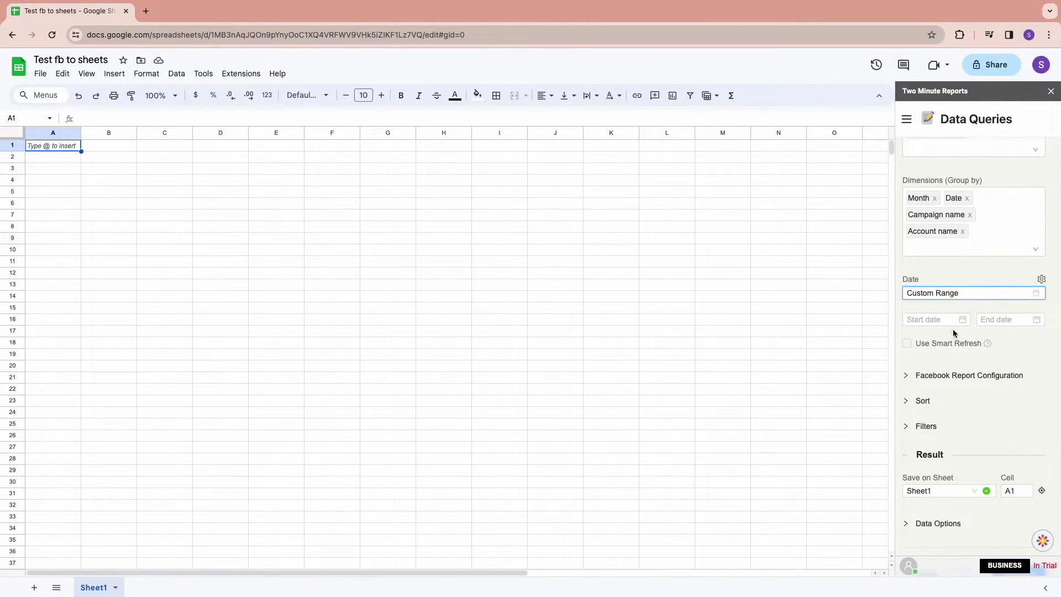
left_click(940, 322)
left_click(913, 340)
left_click(913, 340)
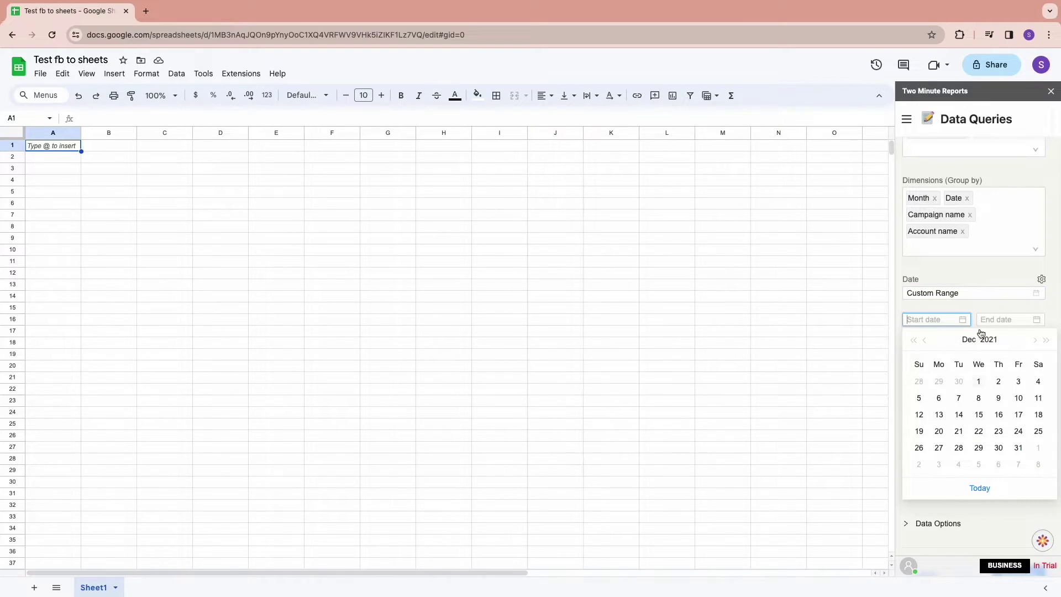
left_click(971, 338)
left_click(931, 442)
left_click(991, 381)
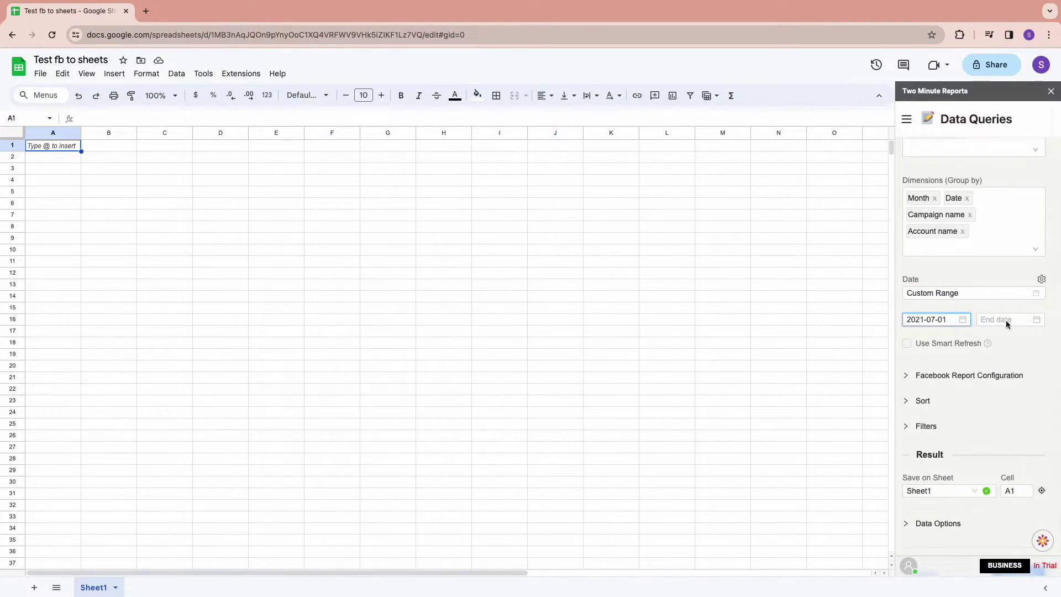
Set the custom range's end date to 2022-12-01.
left_click(1005, 319)
left_click(906, 340)
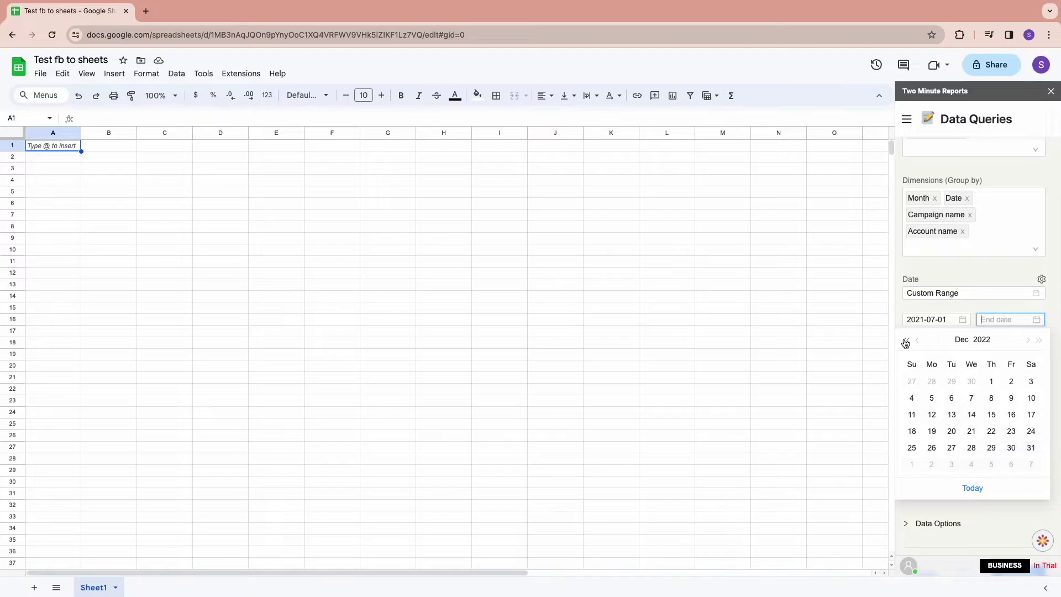
left_click(990, 382)
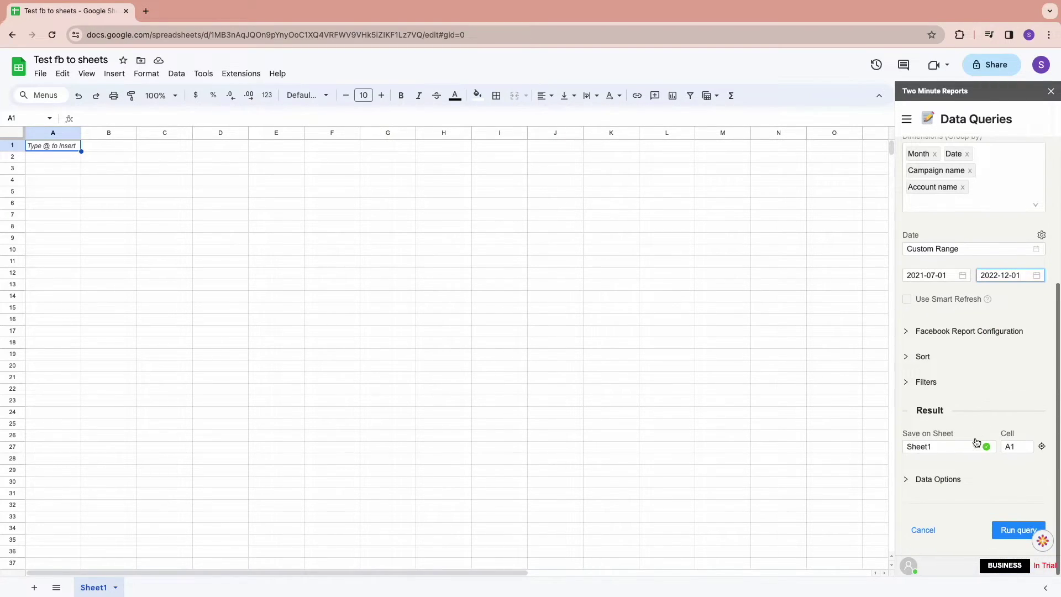
scroll(981, 437, "down", 1)
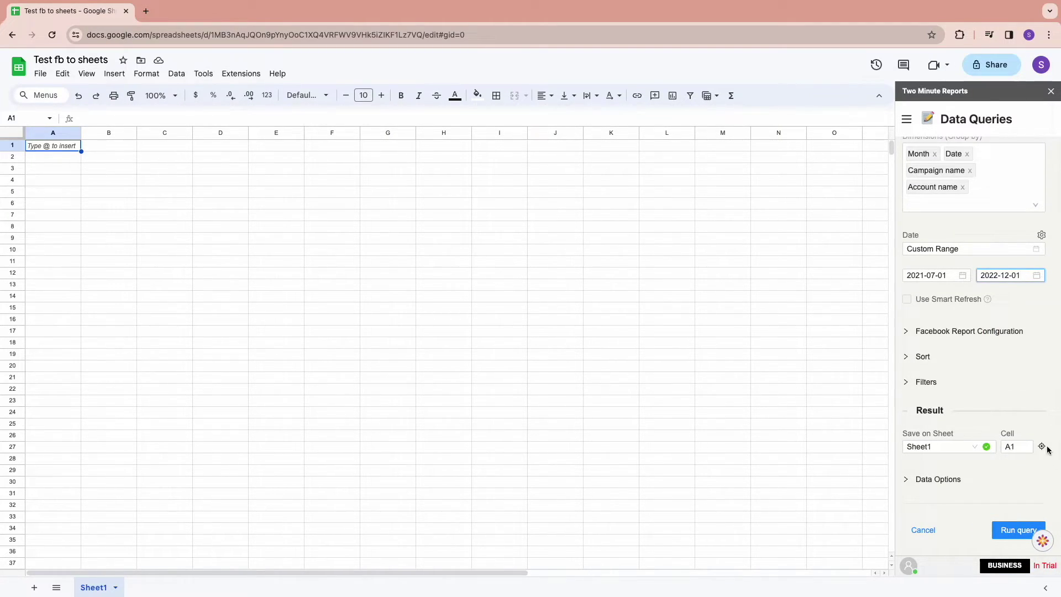
left_click(1042, 447)
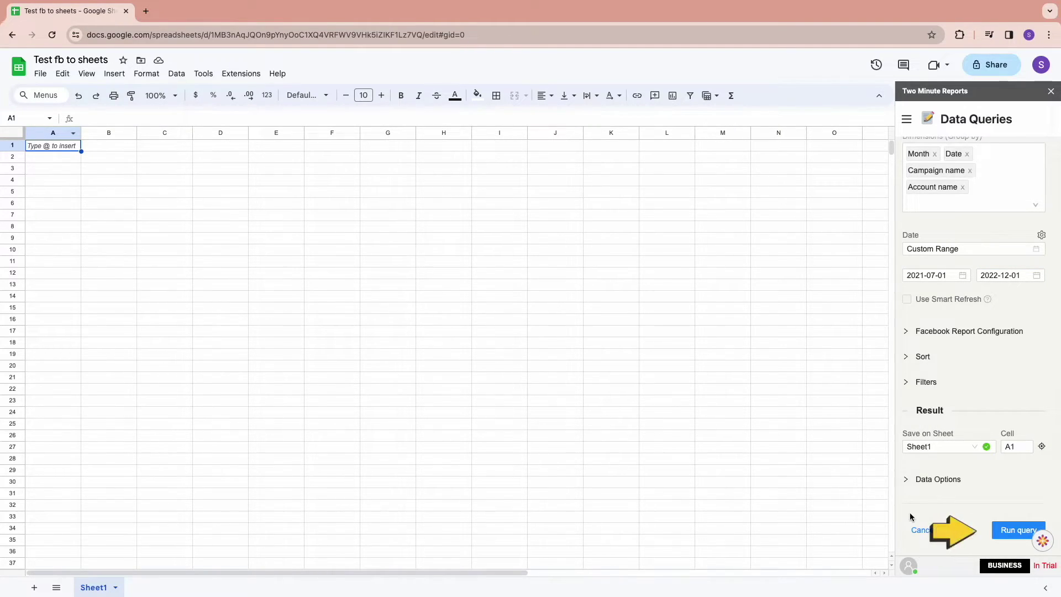
Run the KPIs query and confirm saving it as a new query.
left_click(1006, 531)
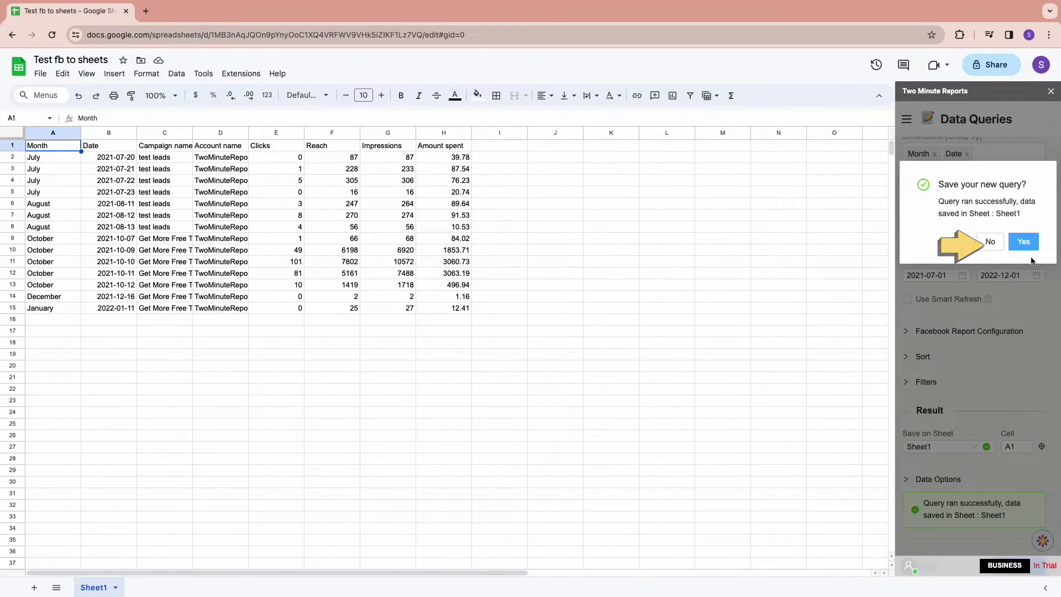
left_click(1023, 241)
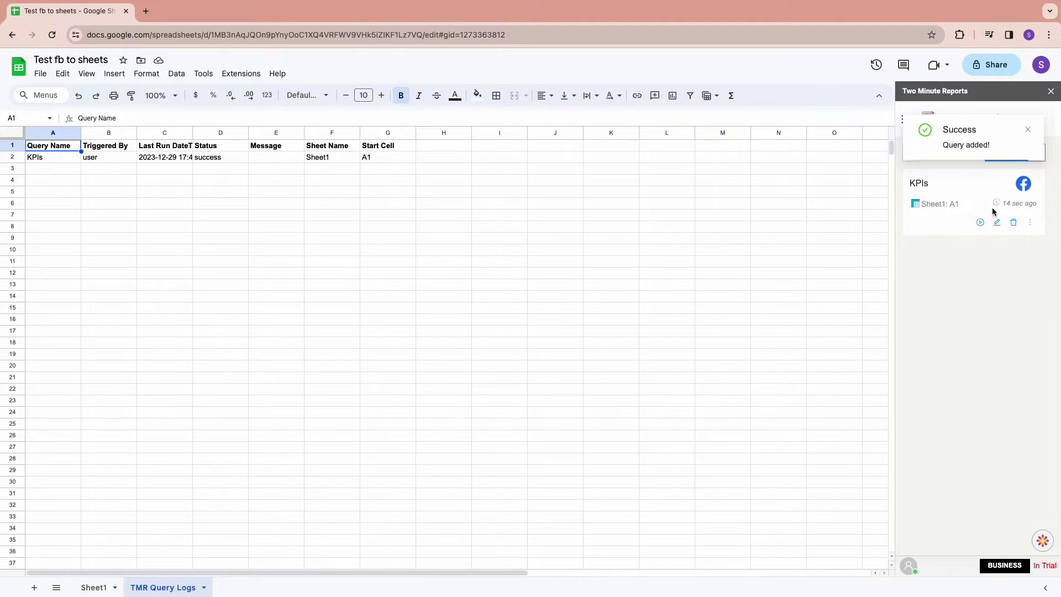
Show the pulled data on Sheet1 and review the saved KPIs query's settings and options.
left_click(1027, 130)
left_click(91, 587)
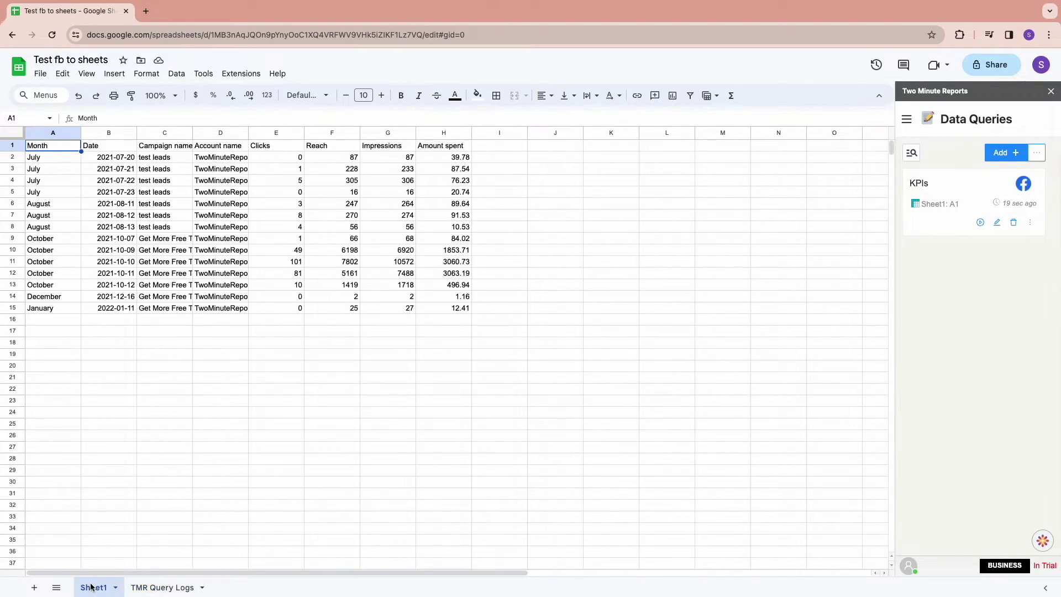
left_click(996, 223)
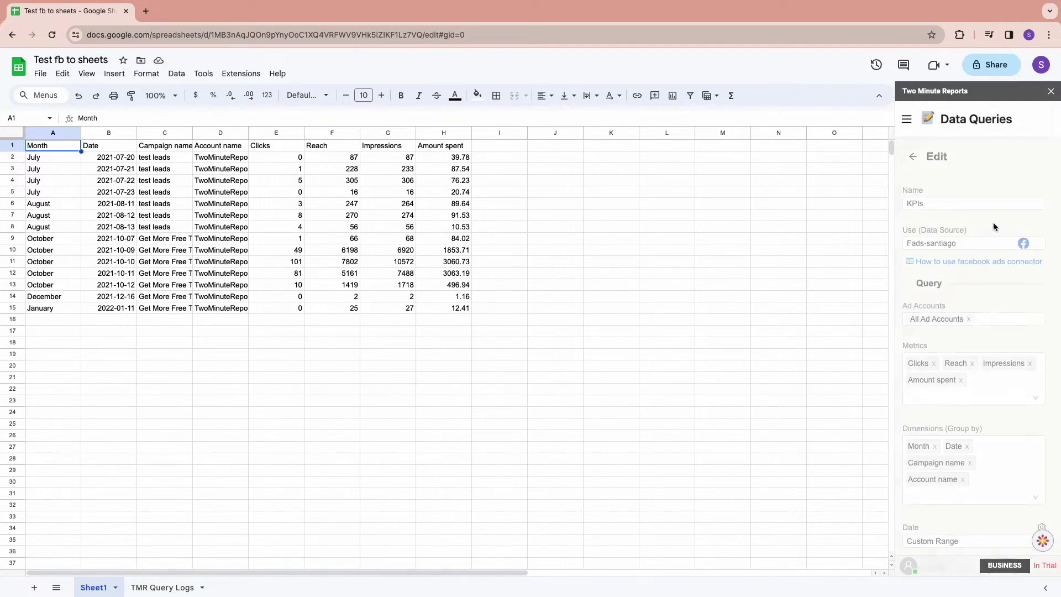
scroll(986, 386, "down", 5)
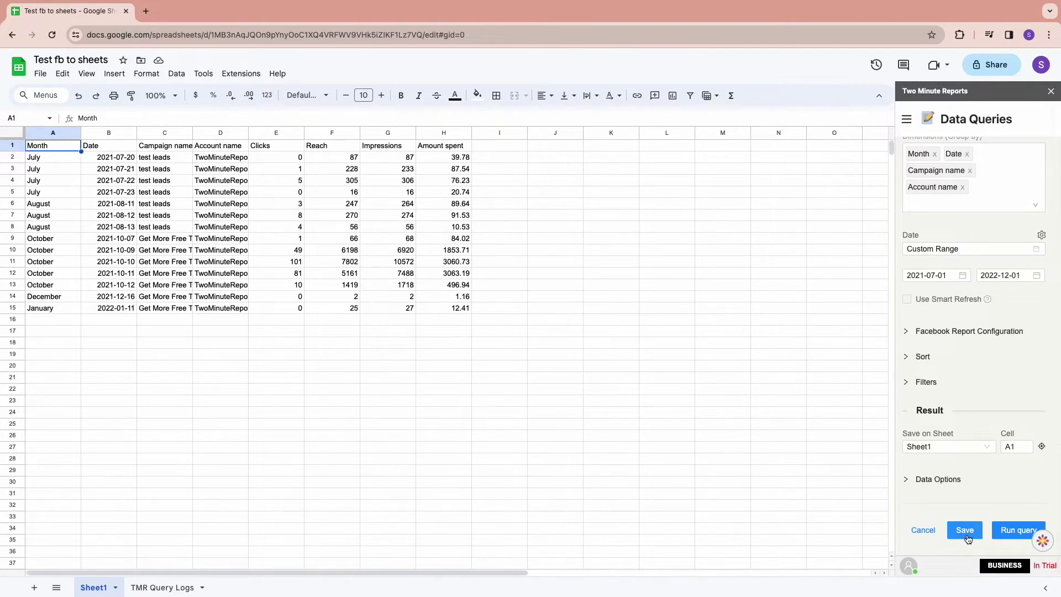
scroll(956, 400, "up", 5)
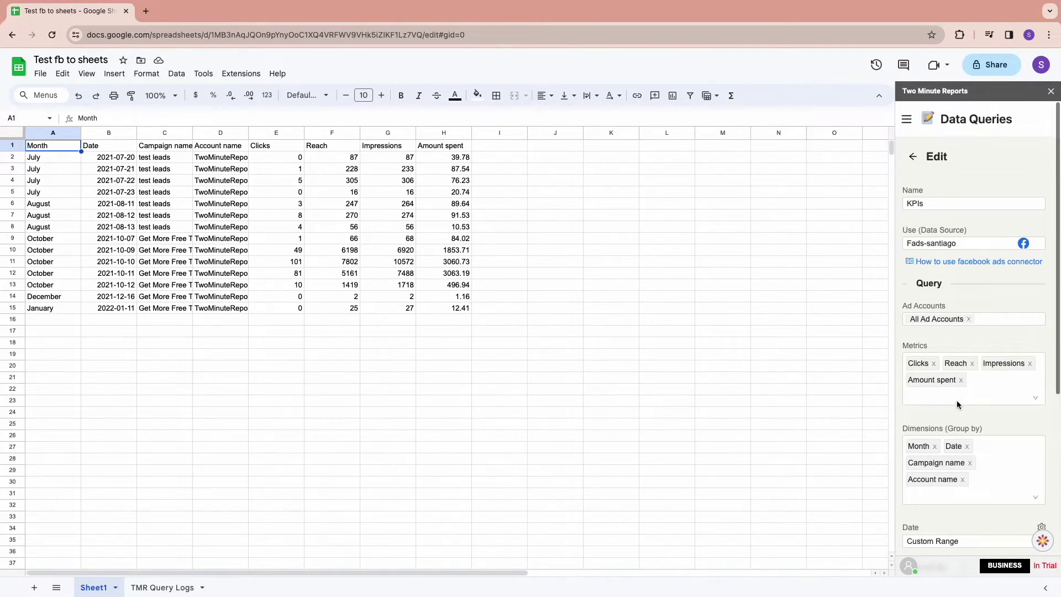
left_click(912, 160)
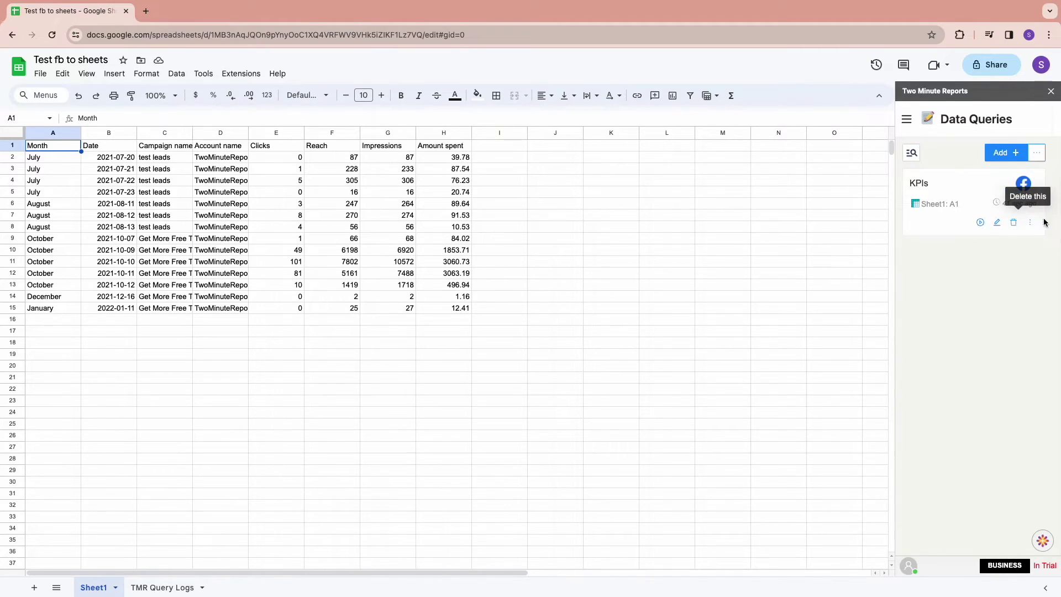
left_click(1031, 222)
left_click(1021, 340)
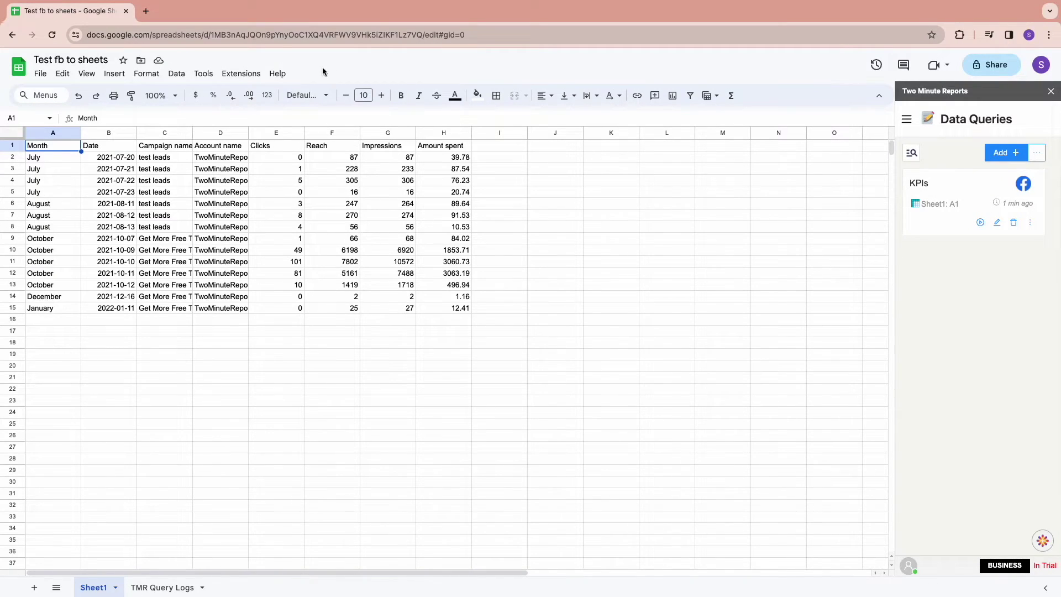
Open the Templates gallery from Extensions > Two Minute Reports.
left_click(242, 73)
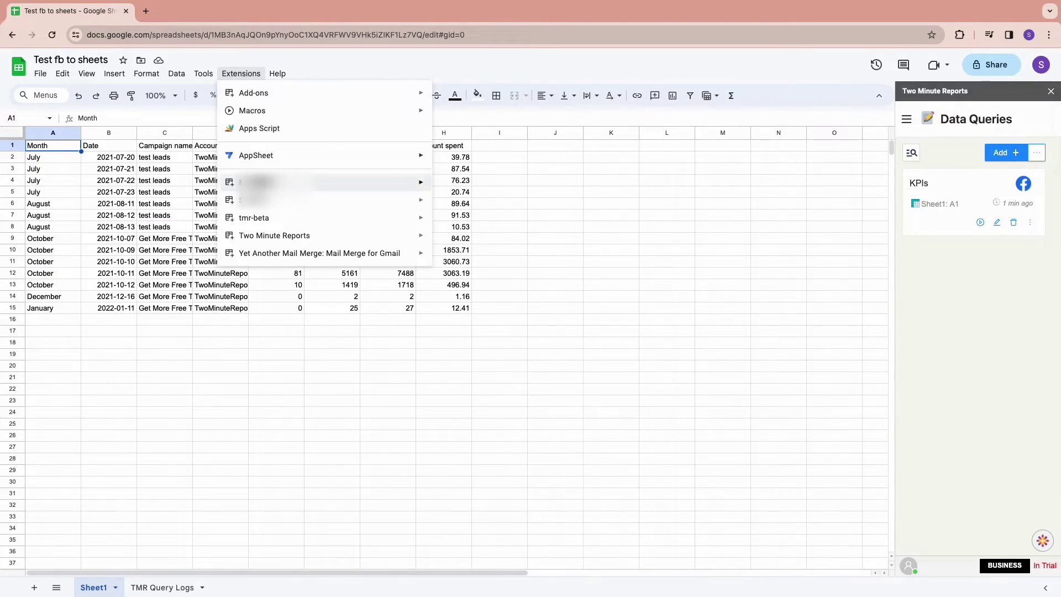
mouse_move(293, 236)
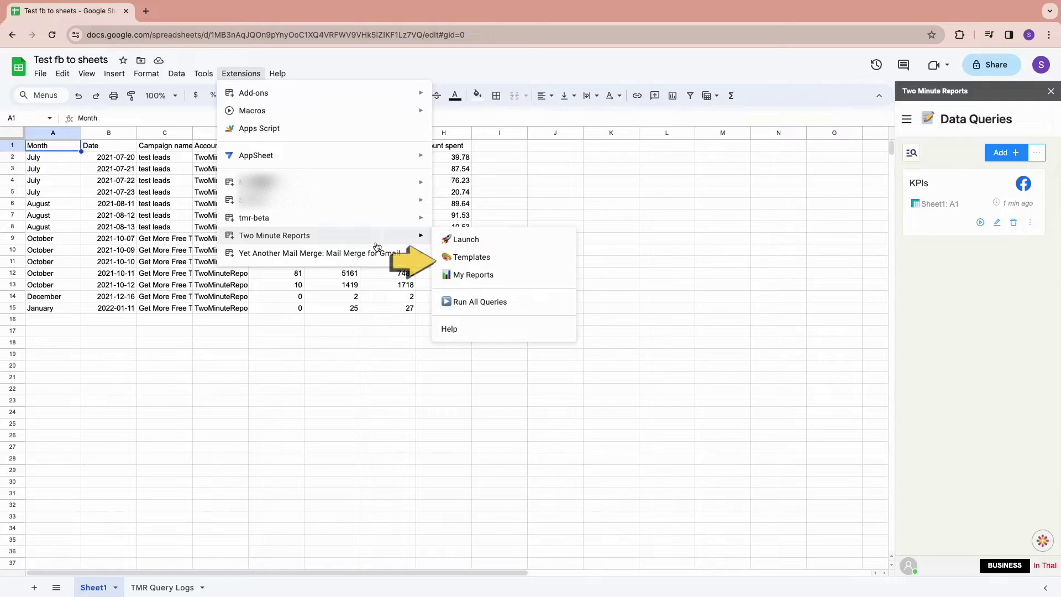
left_click(460, 258)
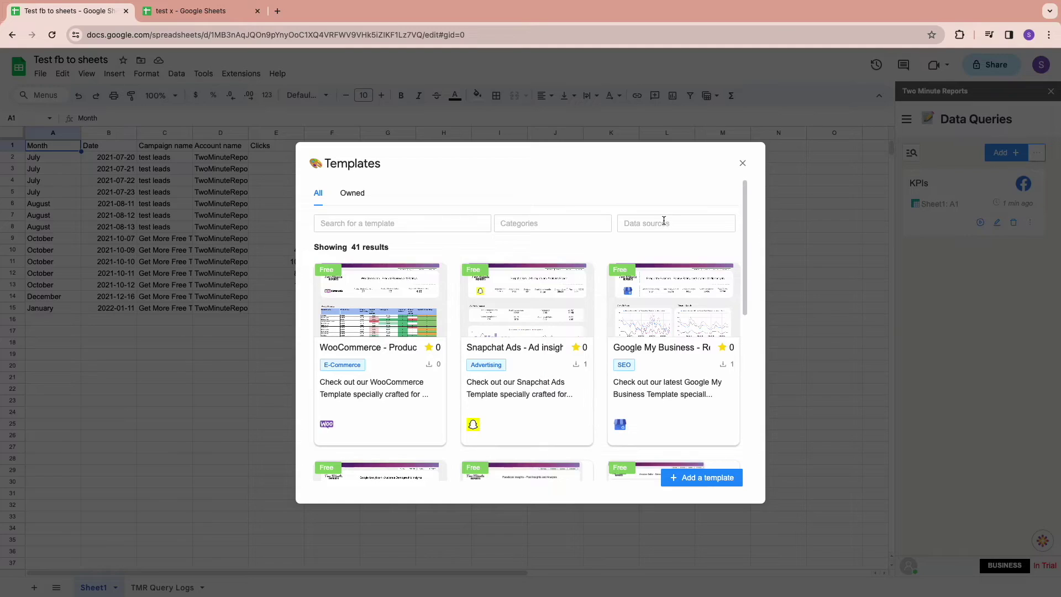
Filter templates to Facebook Ads and choose to use the Website Purchases Report.
left_click(663, 220)
type("faceboo")
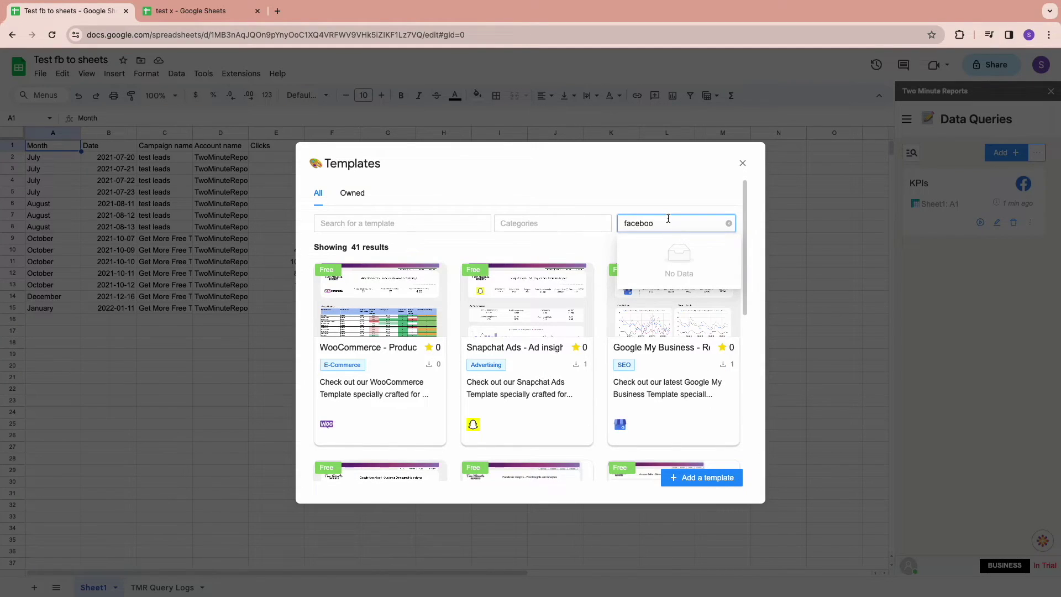
key("BackSpace")
key("BackSpace")
key("BackSpace")
key("BackSpace")
key("BackSpace")
type("f")
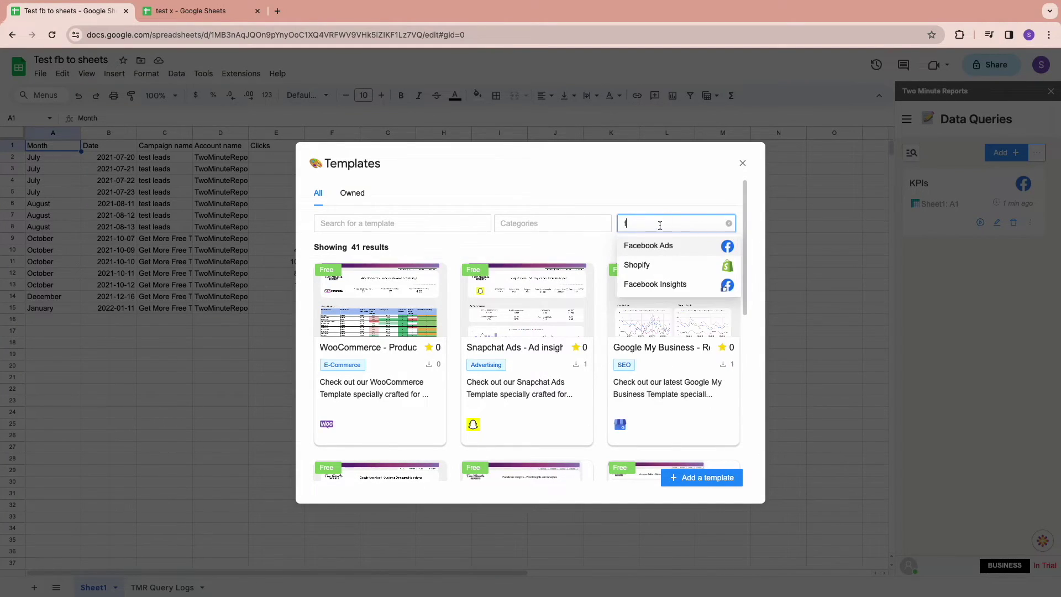
left_click(644, 244)
left_click(654, 206)
scroll(618, 329, "down", 10)
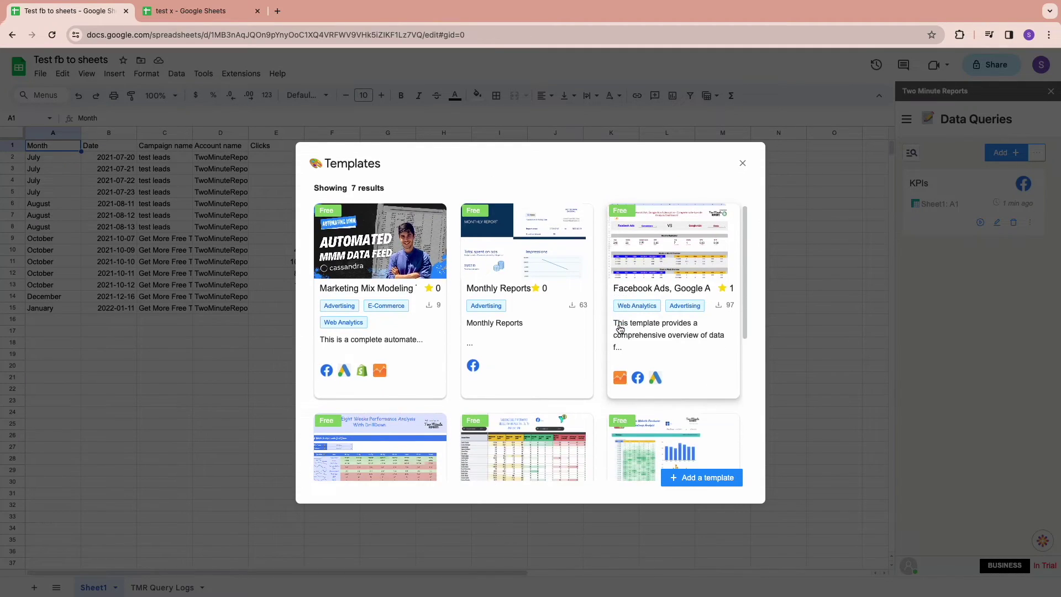
left_click(386, 334)
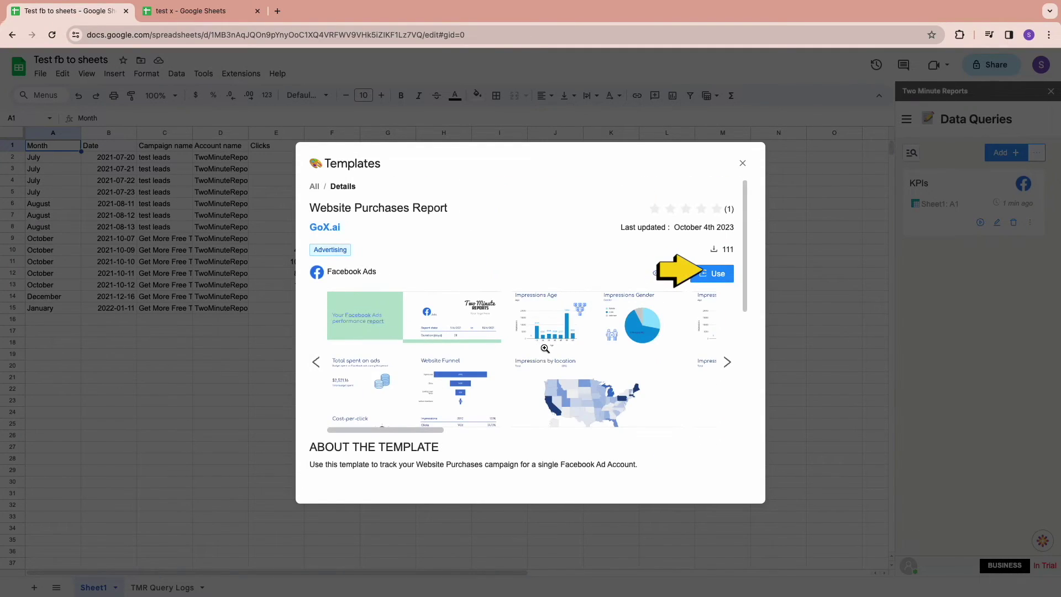
left_click(714, 272)
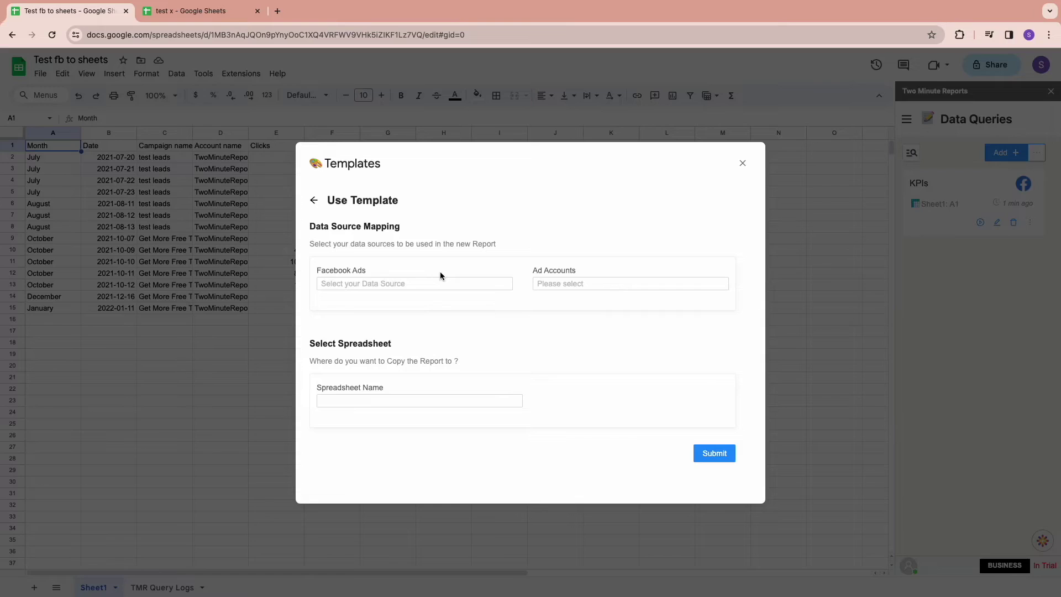
Select the Facebook Ads 'ds' data source and All Ad Accounts for the template.
left_click(429, 282)
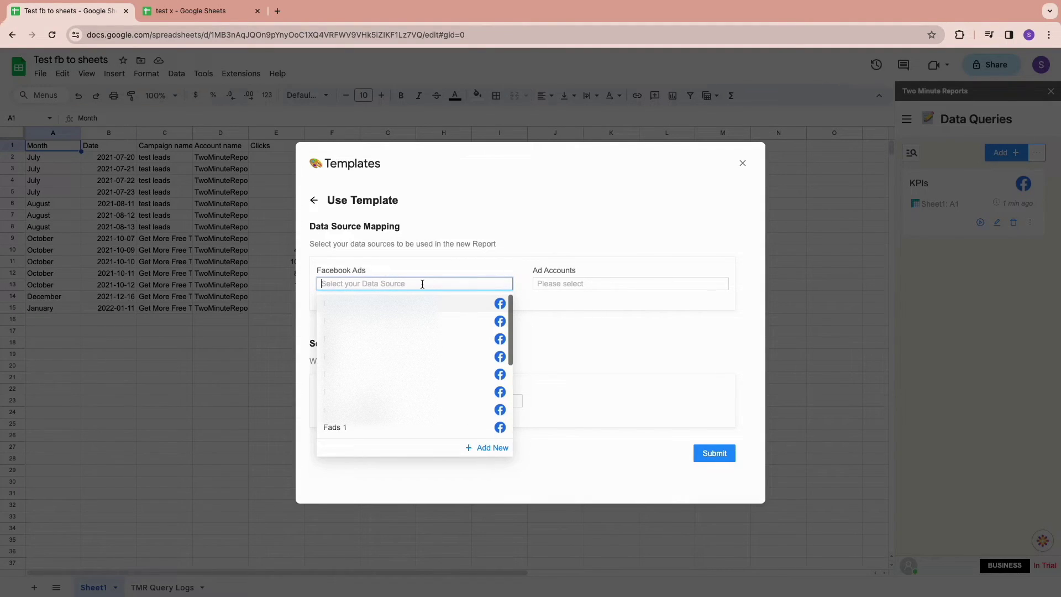
type("fac")
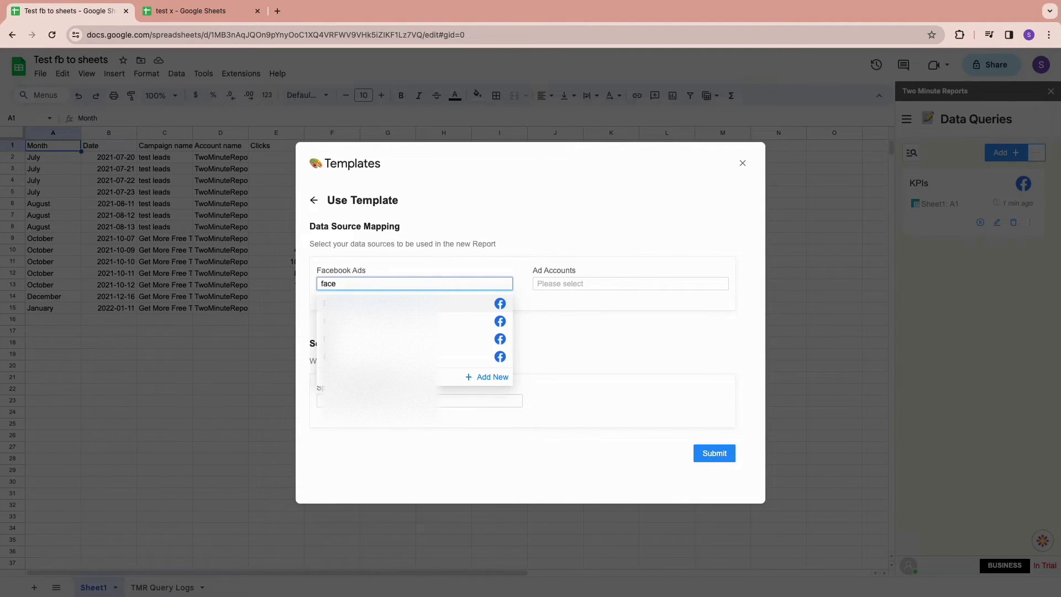
key("BackSpace")
type("ds")
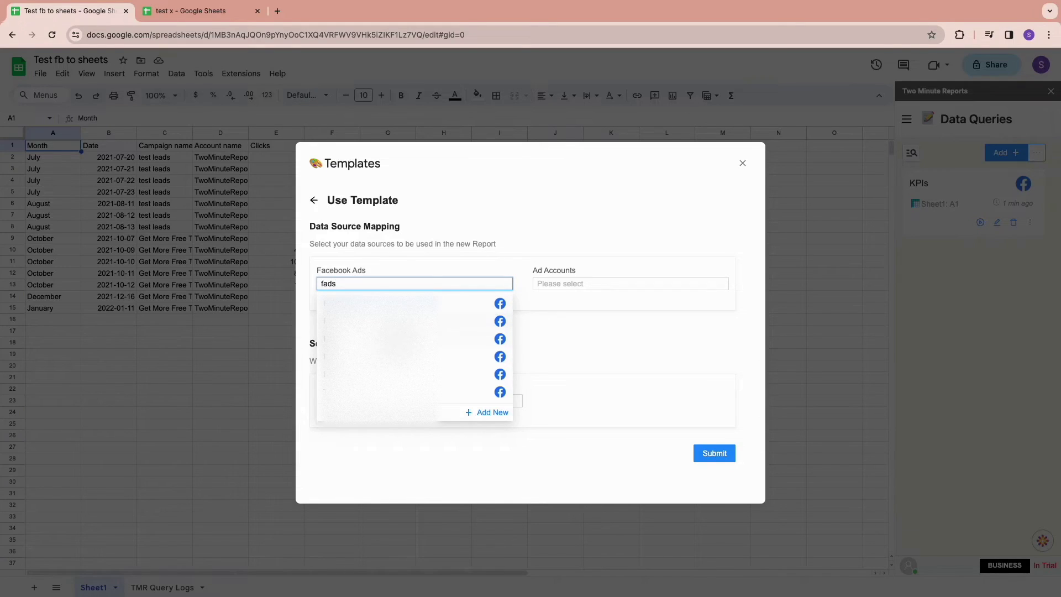
key("Return")
left_click(645, 279)
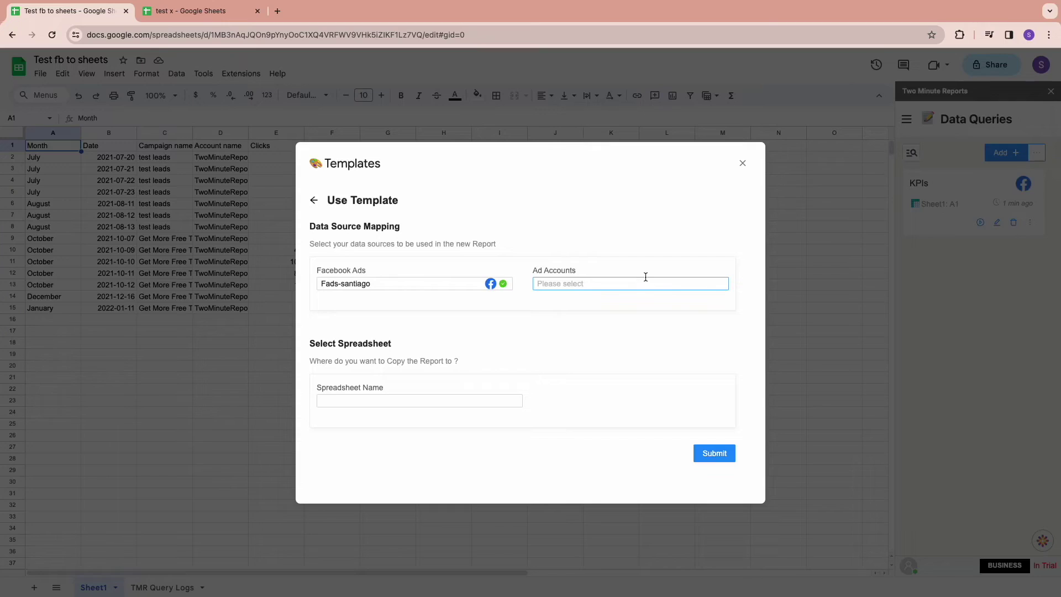
left_click(645, 276)
left_click(578, 308)
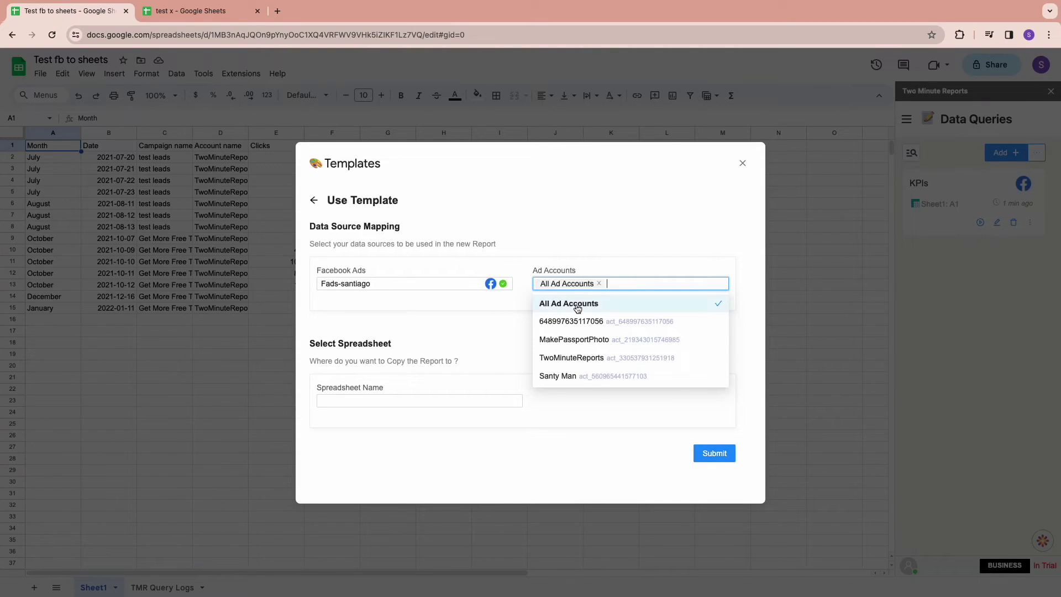
left_click(548, 242)
Name the new spreadsheet 'test 123' and submit the copy.
left_click(400, 400)
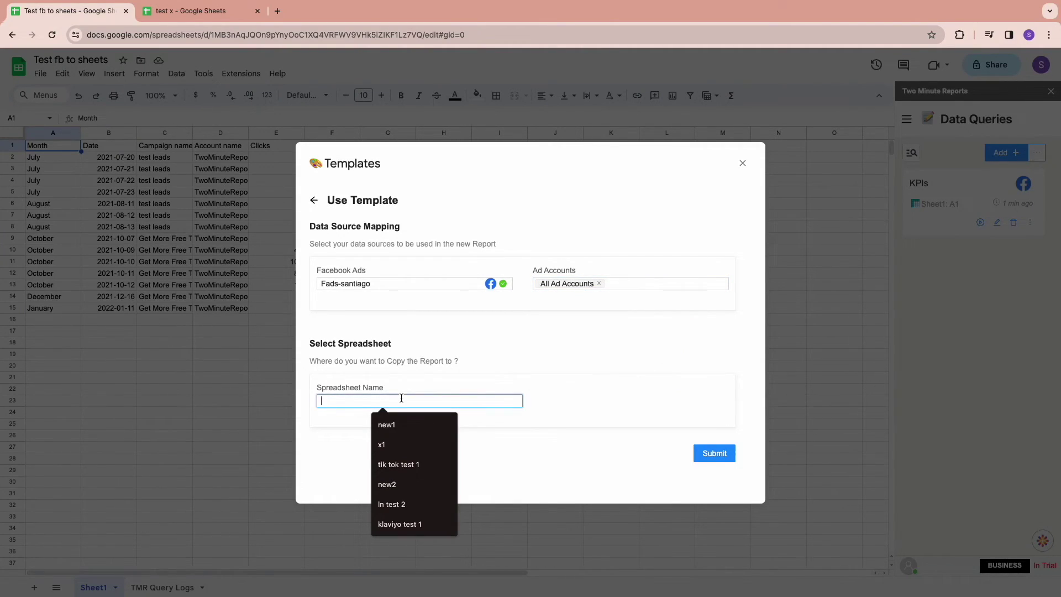
type("test 123")
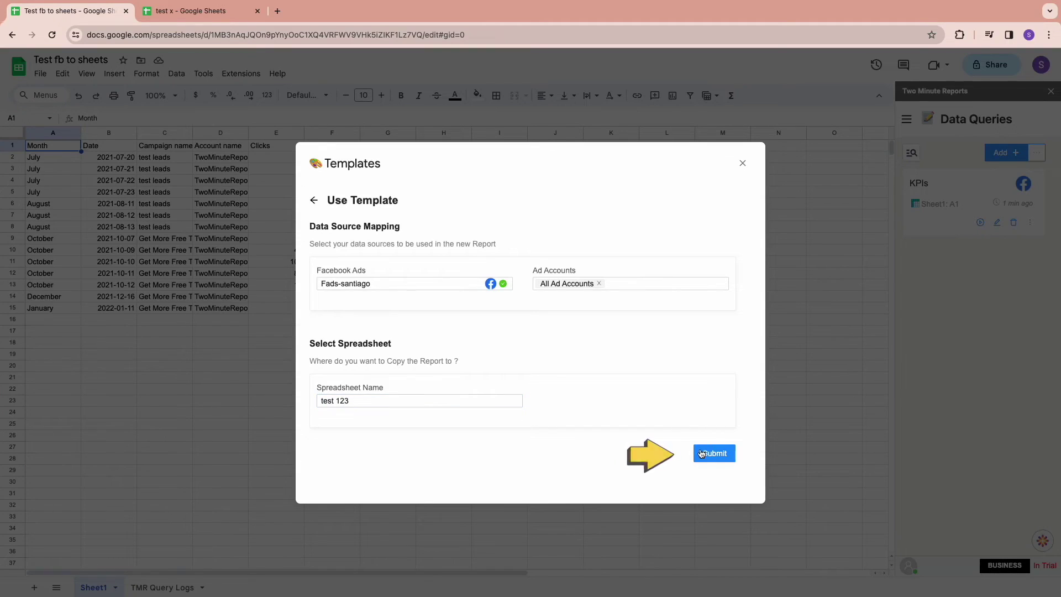
left_click(700, 453)
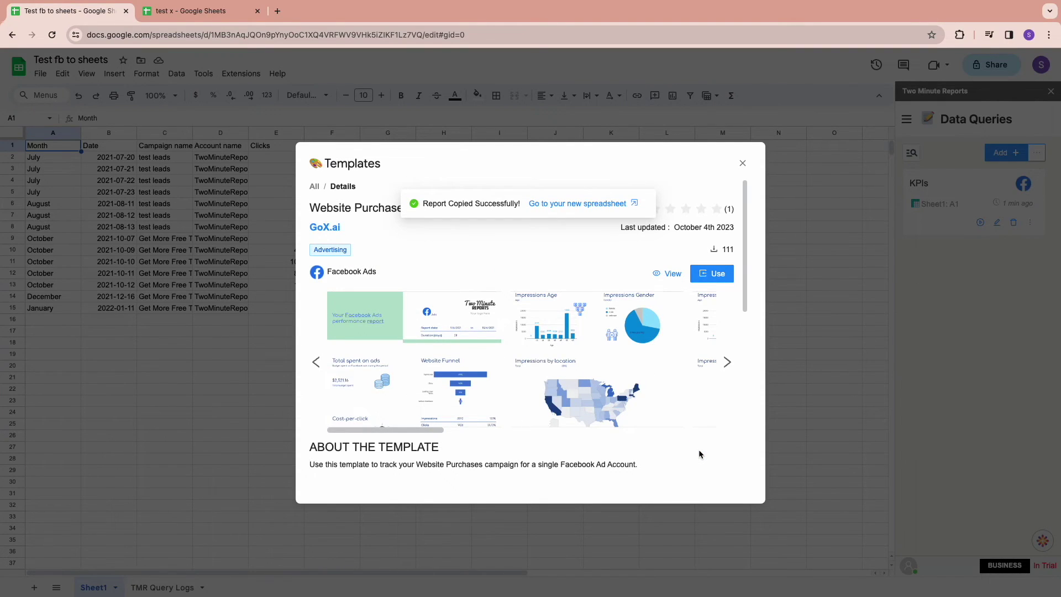
Open the copied test 123 spreadsheet and launch Two Minute Reports to list queries q1–q5.
left_click(590, 203)
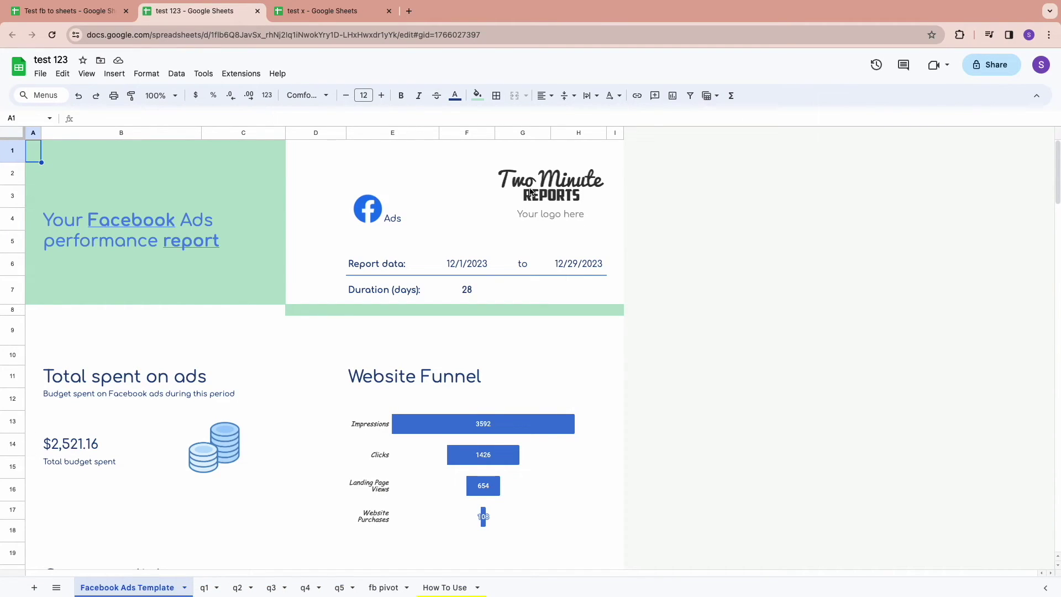
left_click(242, 77)
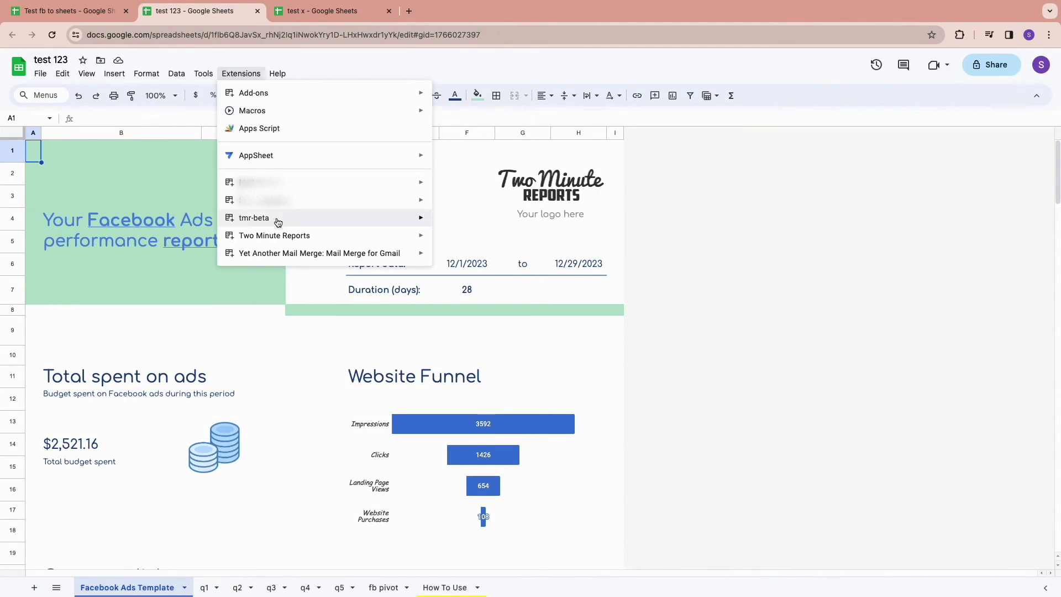
mouse_move(341, 235)
left_click(440, 239)
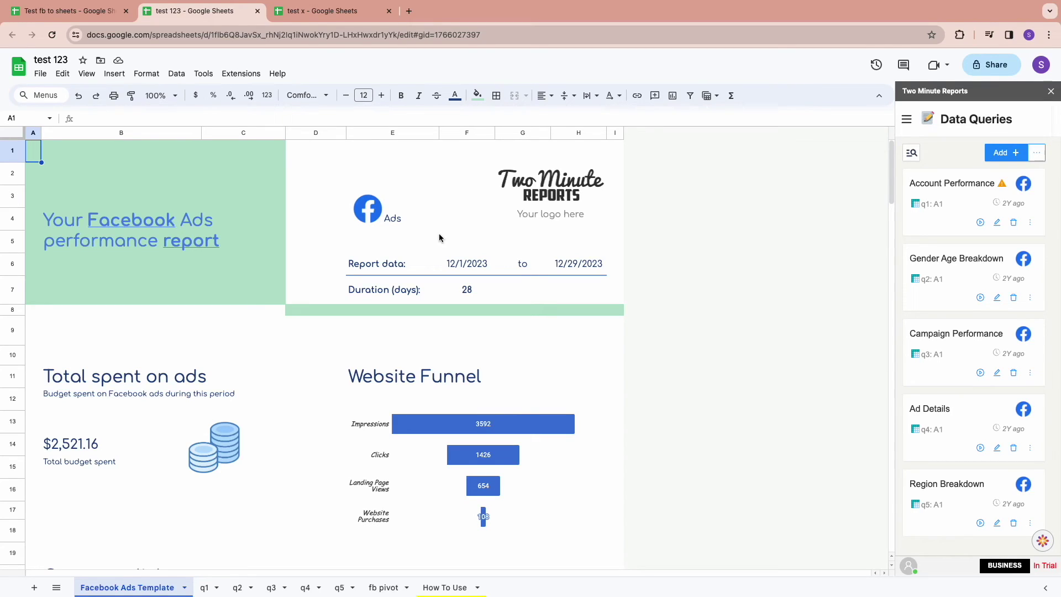
Rerun queries q1–q5 and review the refreshed 11/14/2022–12/12/2022 campaign and ad results.
left_click(1037, 153)
left_click(1023, 180)
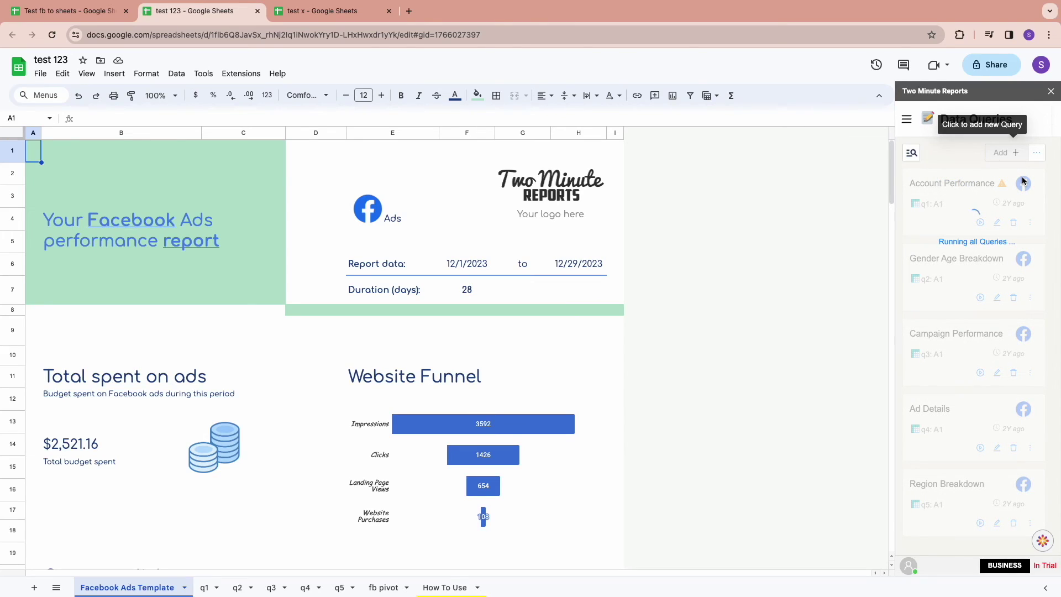
left_click(1022, 181)
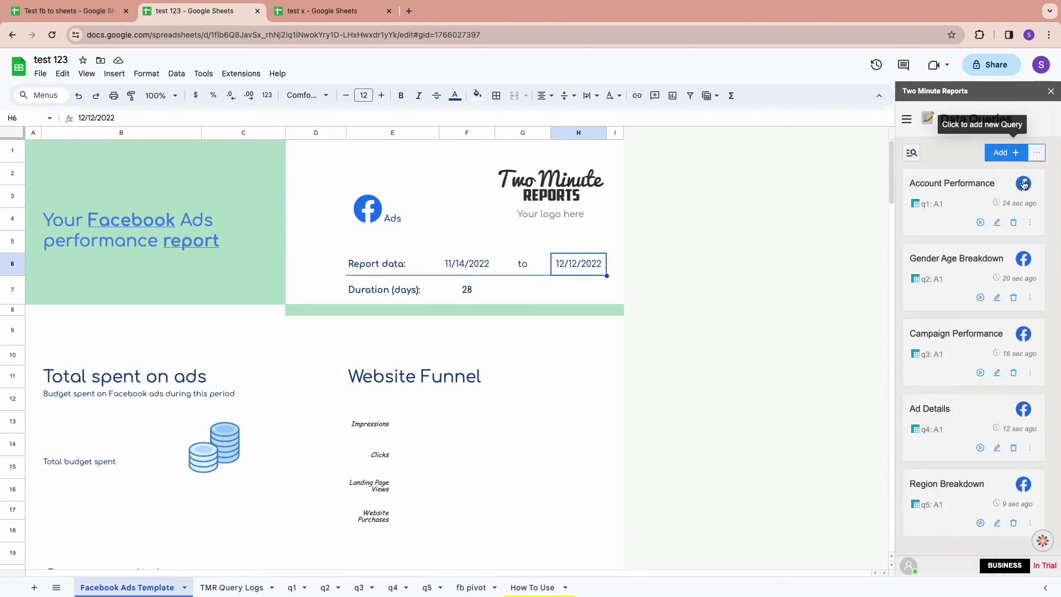
scroll(500, 370, "down", 1)
scroll(500, 370, "down", 8)
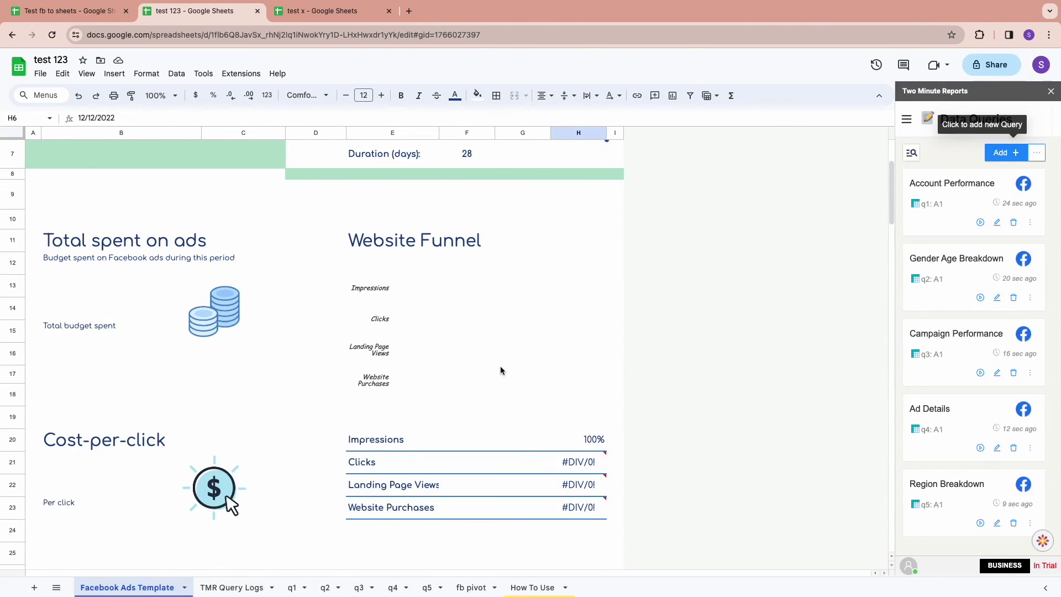
scroll(500, 369, "down", 7)
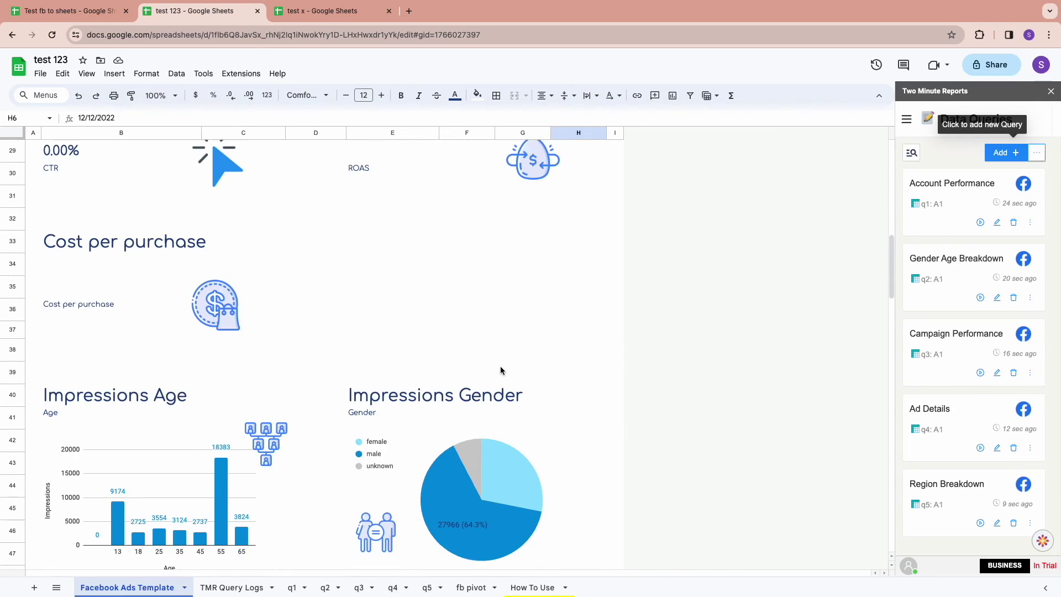
scroll(500, 369, "down", 8)
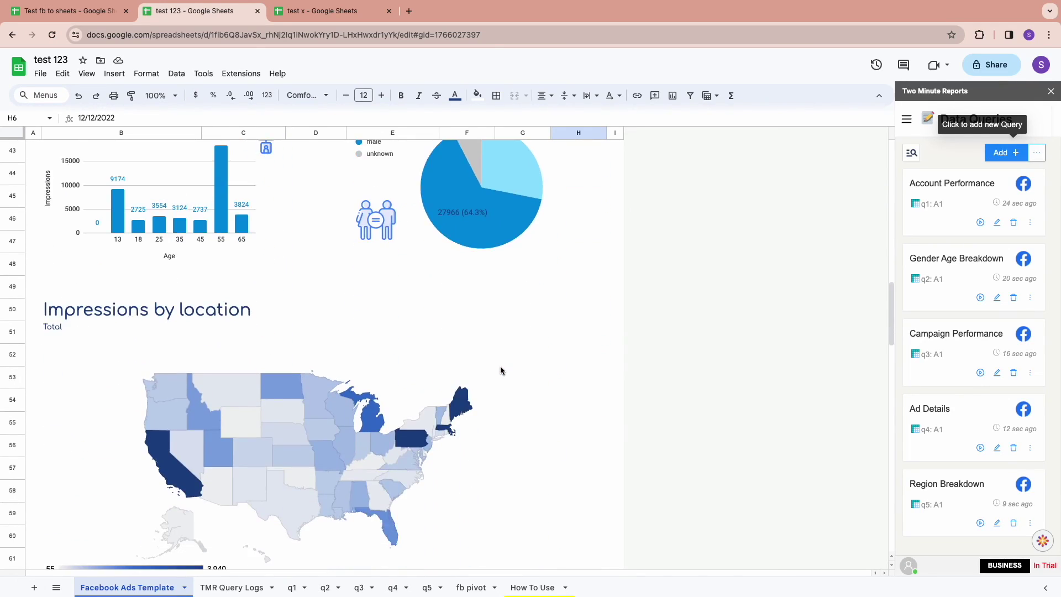
scroll(499, 370, "down", 8)
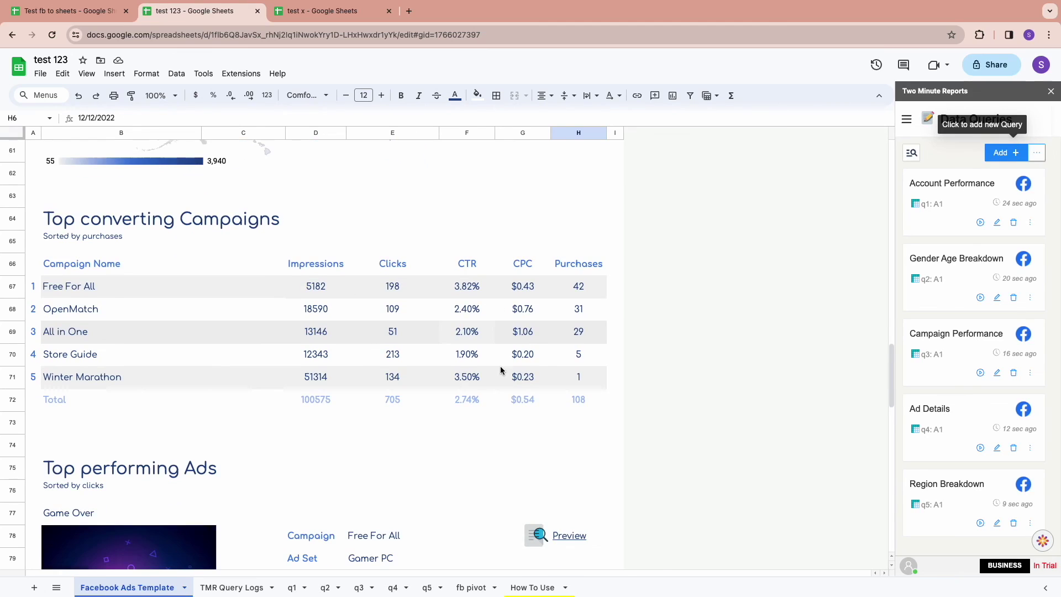
scroll(500, 369, "up", 10)
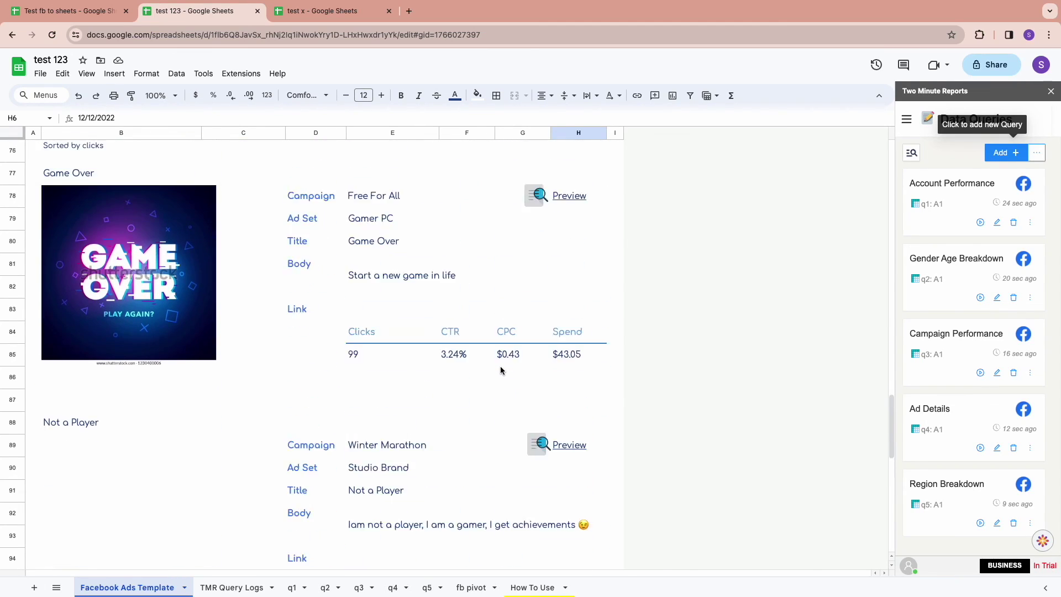